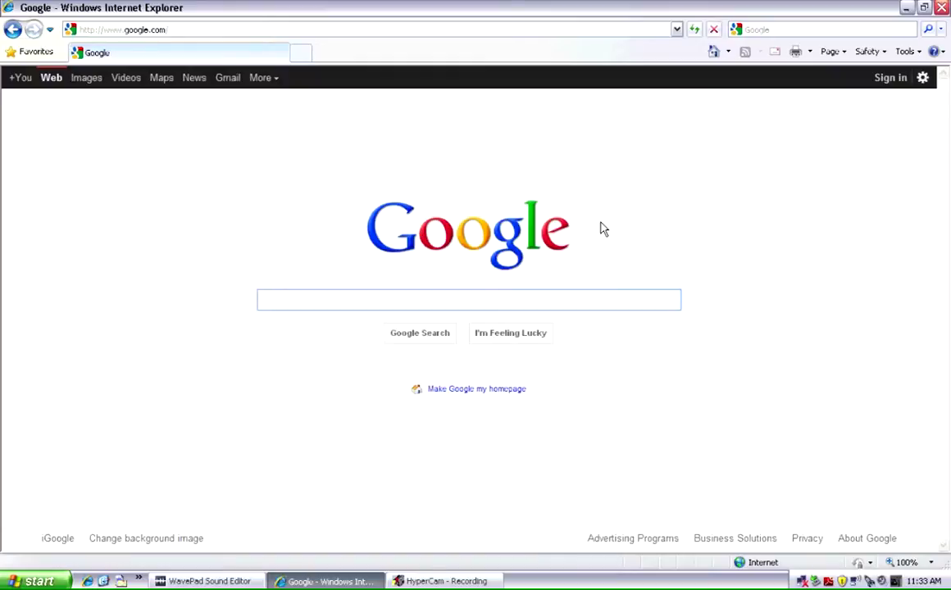
text(akim)
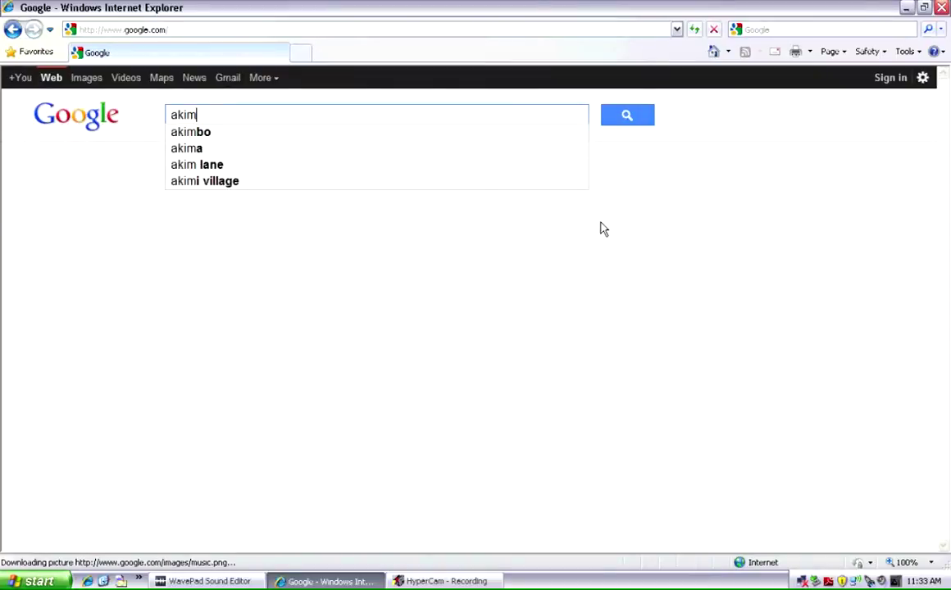
text(bo for)
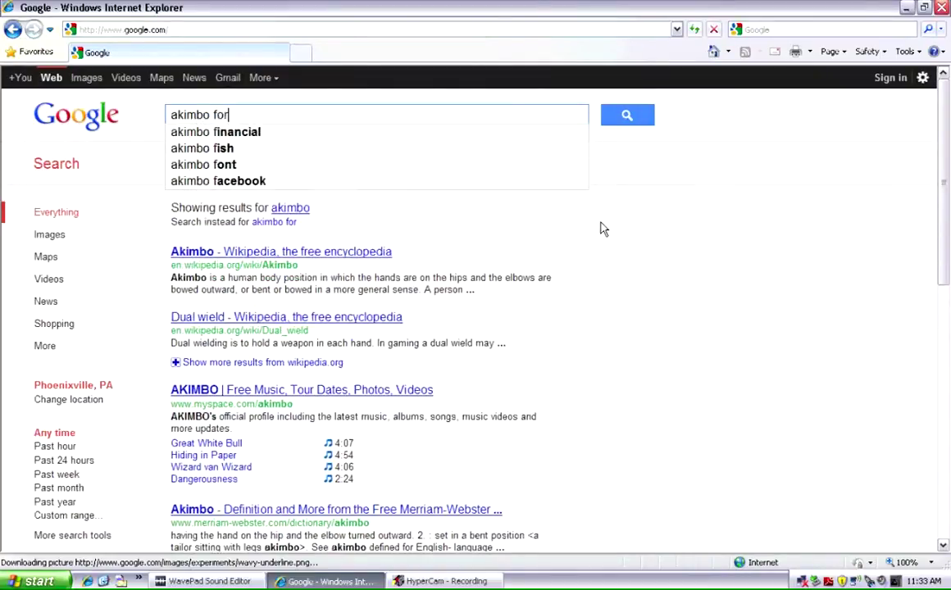
key(BackSpace)
key(BackSpace)
key(BackSpace)
key(BackSpace)
key(BackSpace)
key(BackSpace)
key(BackSpace)
key(BackSpace)
key(BackSpace)
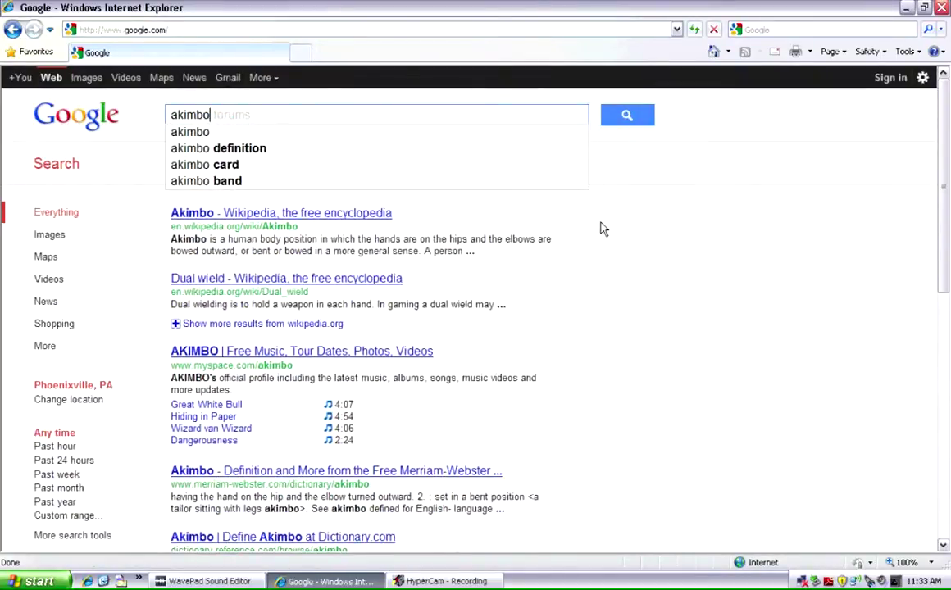
key(BackSpace)
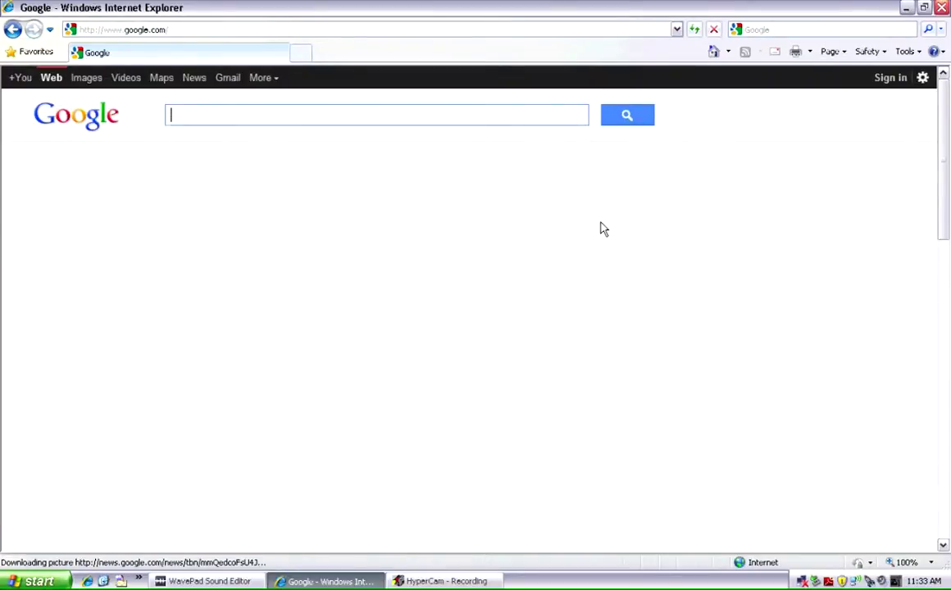
Search the web for "assault cube akimbo" and open the AKIMBO Vault result.
text(assault c)
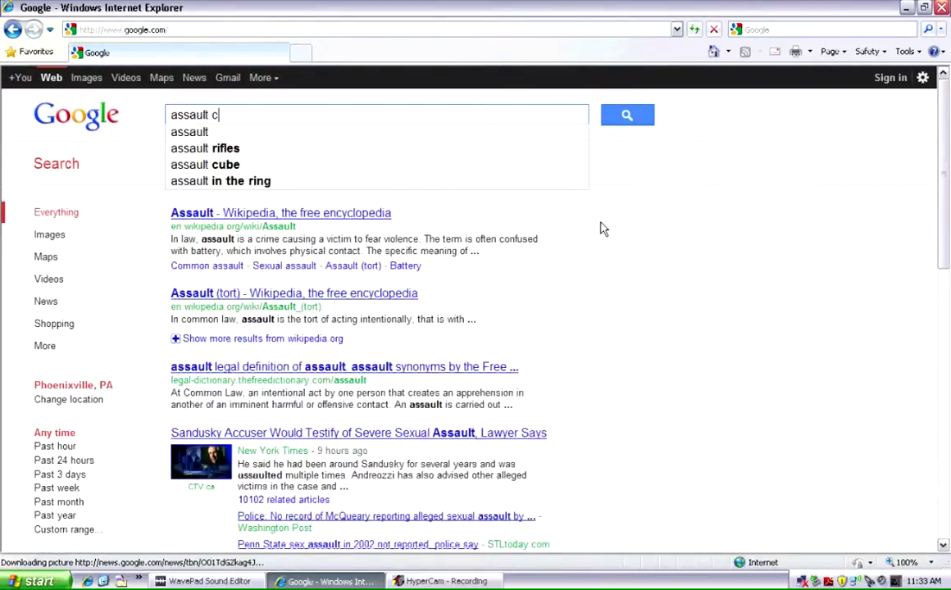
text(ube akim)
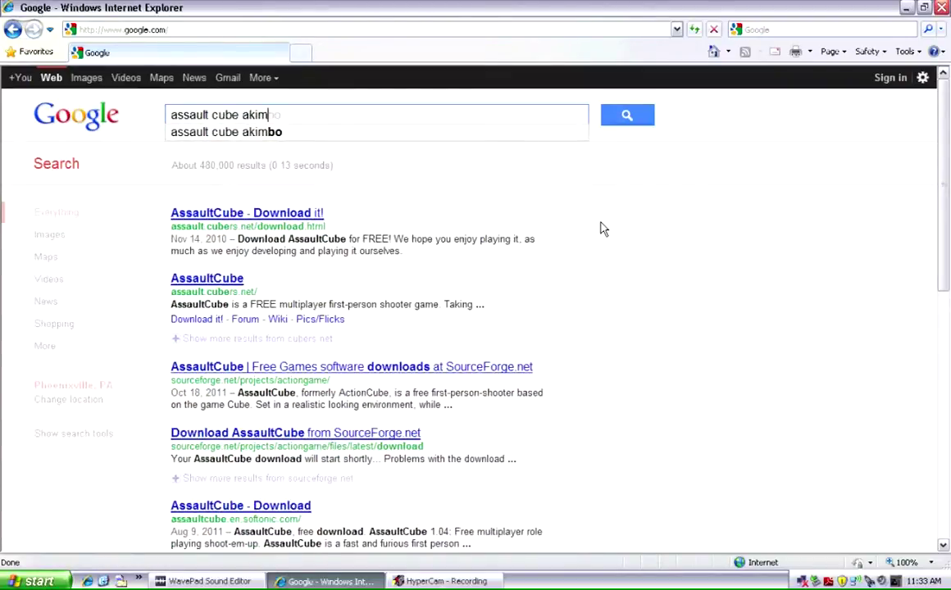
text(bo)
key(Return)
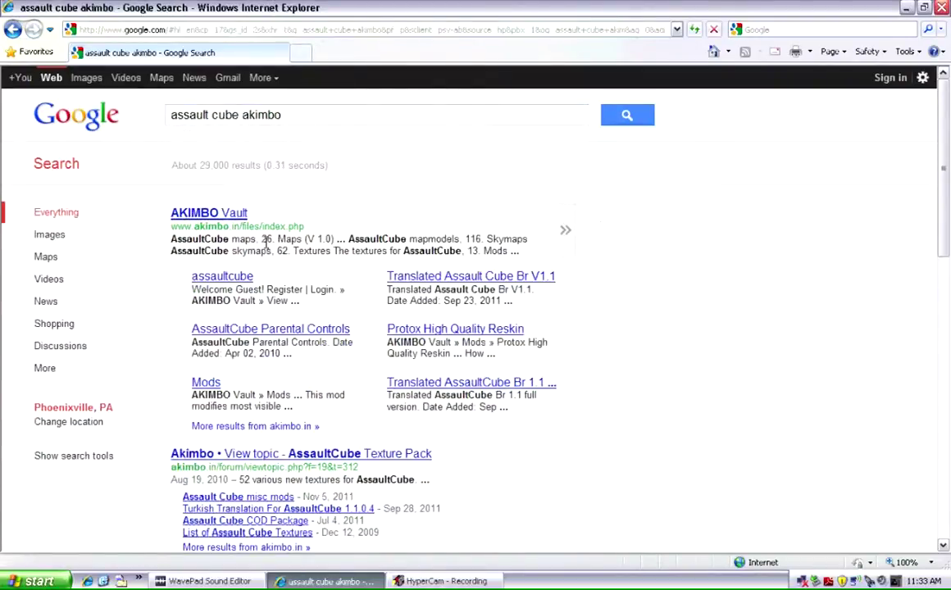
click(196, 213)
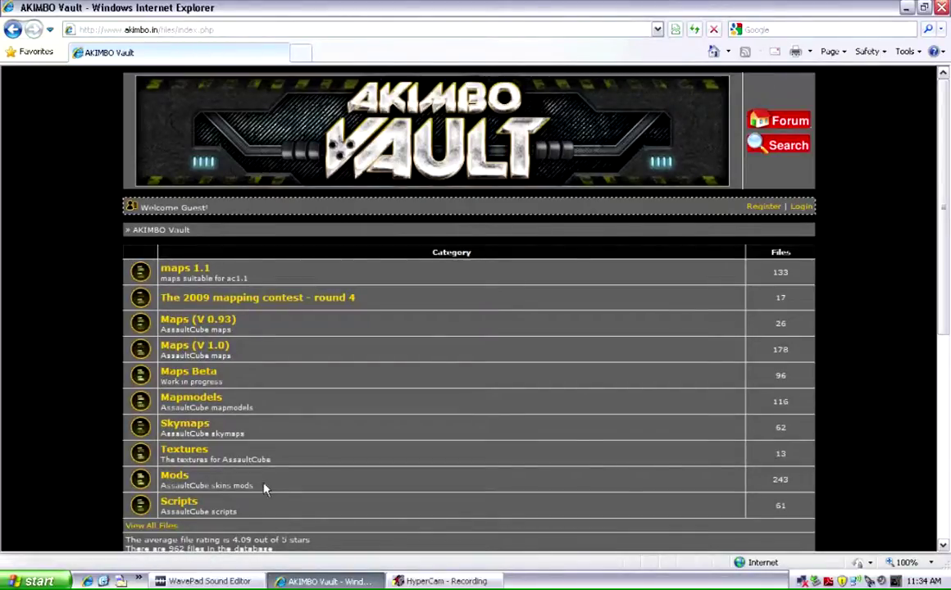
Open the Mods category and sort its files by Date Added in descending order.
click(177, 482)
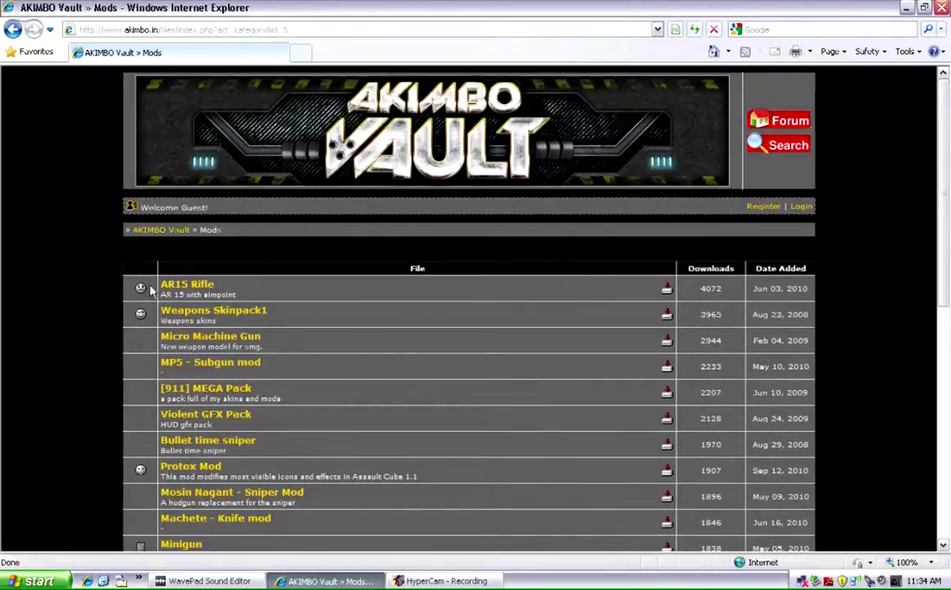
scroll(354, 256, down, 5)
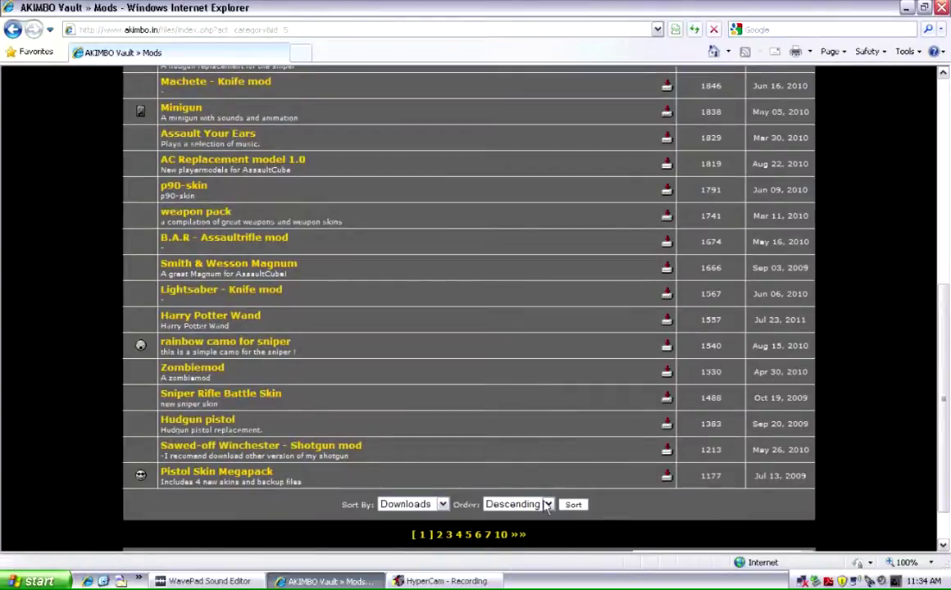
click(443, 504)
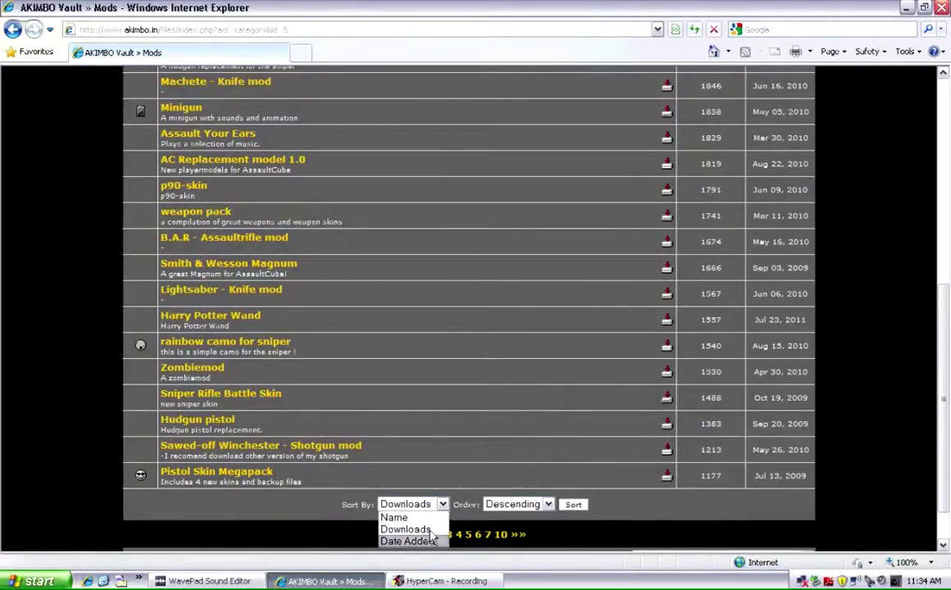
click(407, 481)
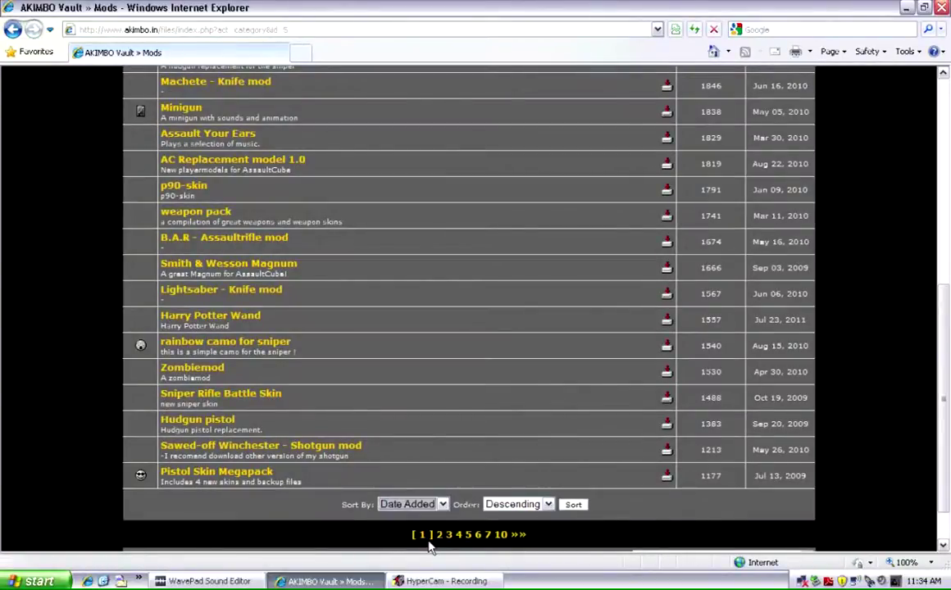
click(573, 504)
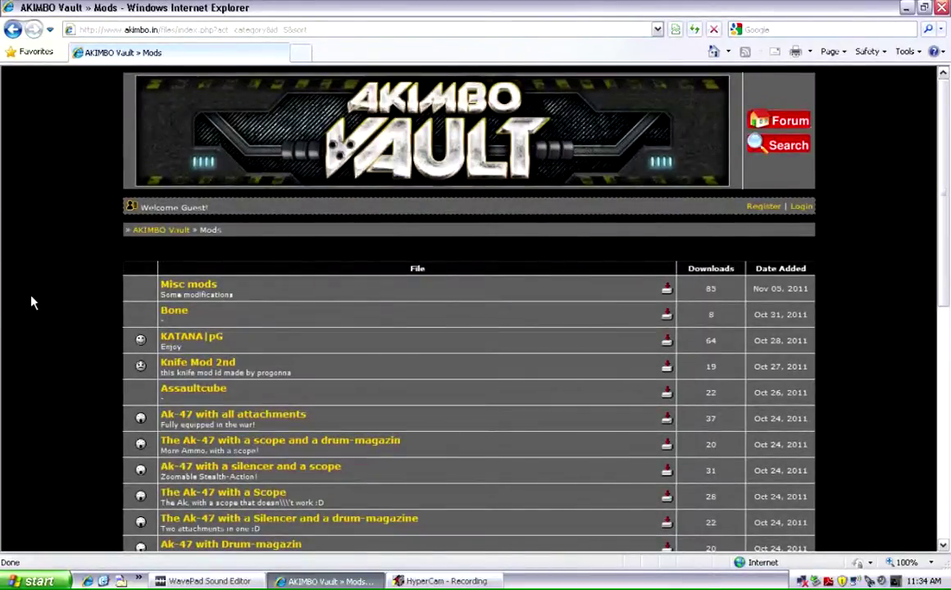
View the details and screenshot of the "Ak-47 with all attachments" mod, and return to the mods list.
scroll(31, 301, down, 2)
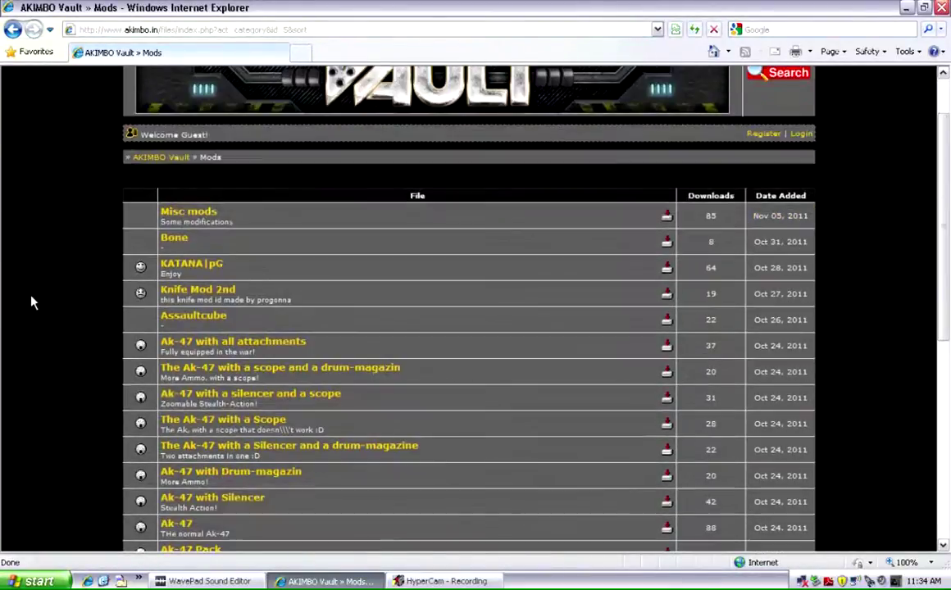
click(137, 344)
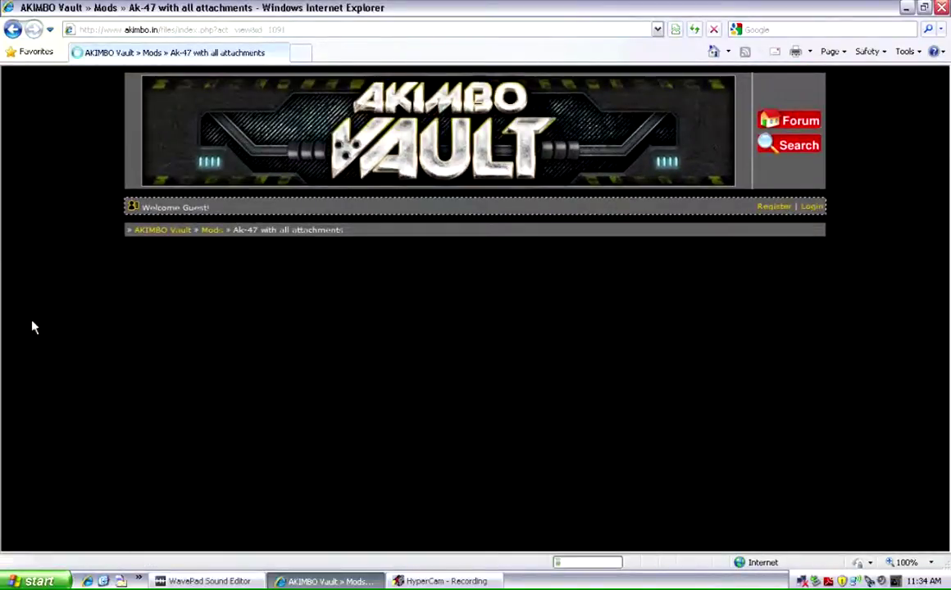
scroll(61, 297, down, 1)
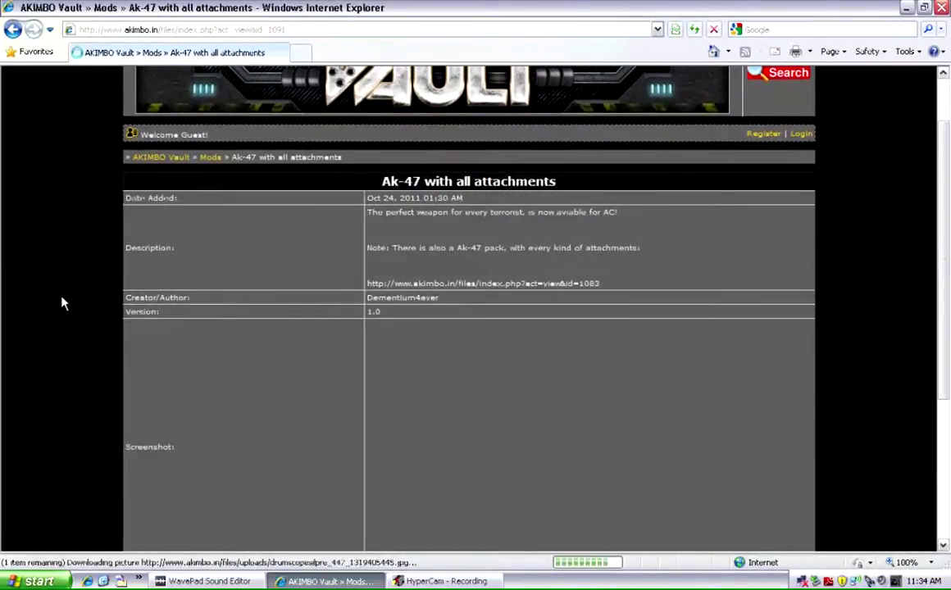
scroll(62, 304, down, 4)
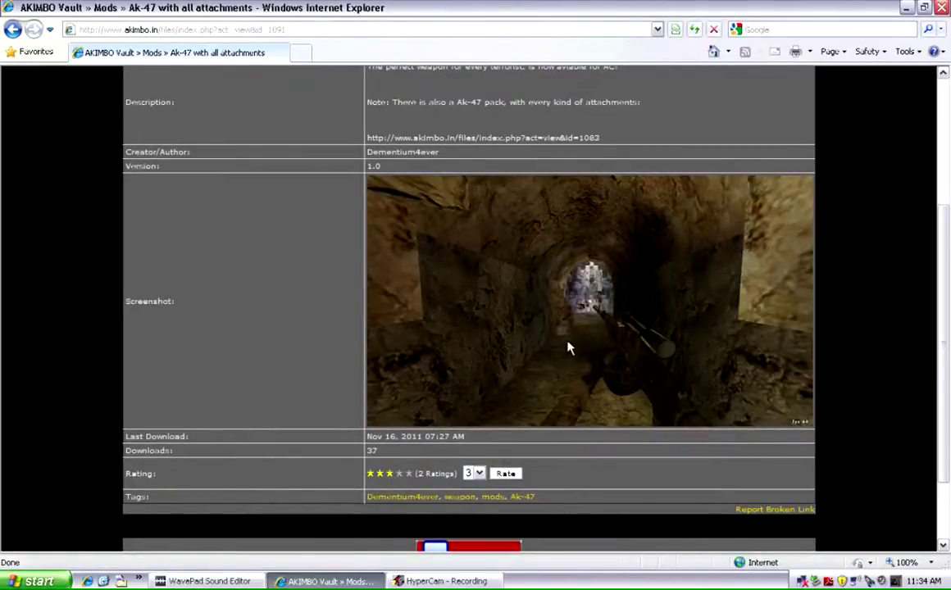
scroll(570, 348, up, 4)
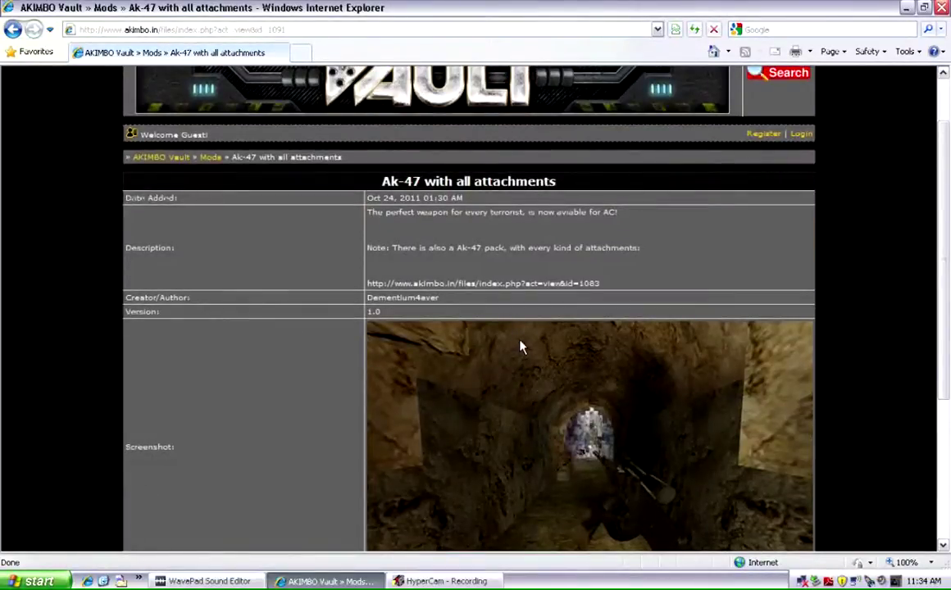
key(BackSpace)
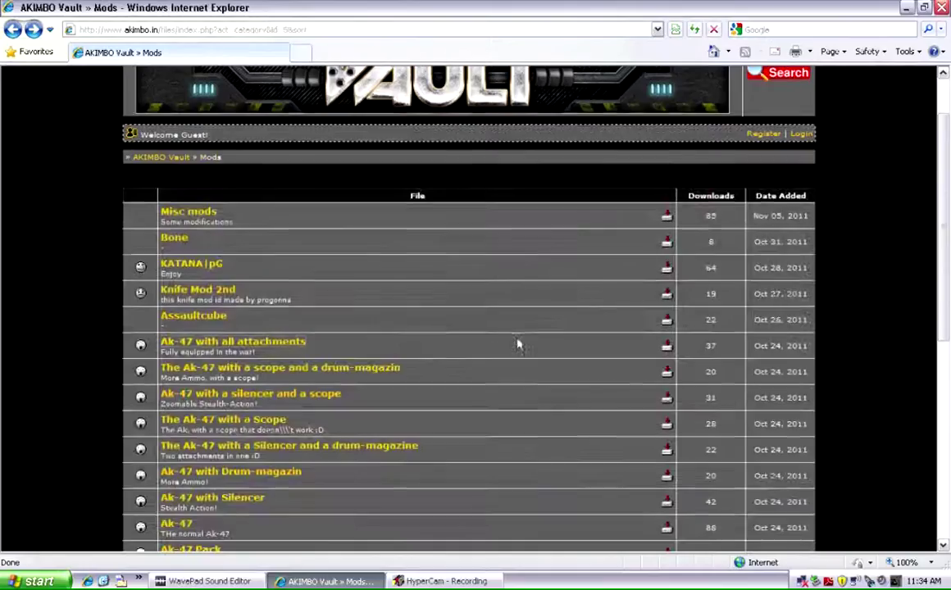
View the "Ak-47 with a silencer and a scope" mod's details and screenshot, and return to the list.
click(240, 403)
scroll(50, 340, down, 4)
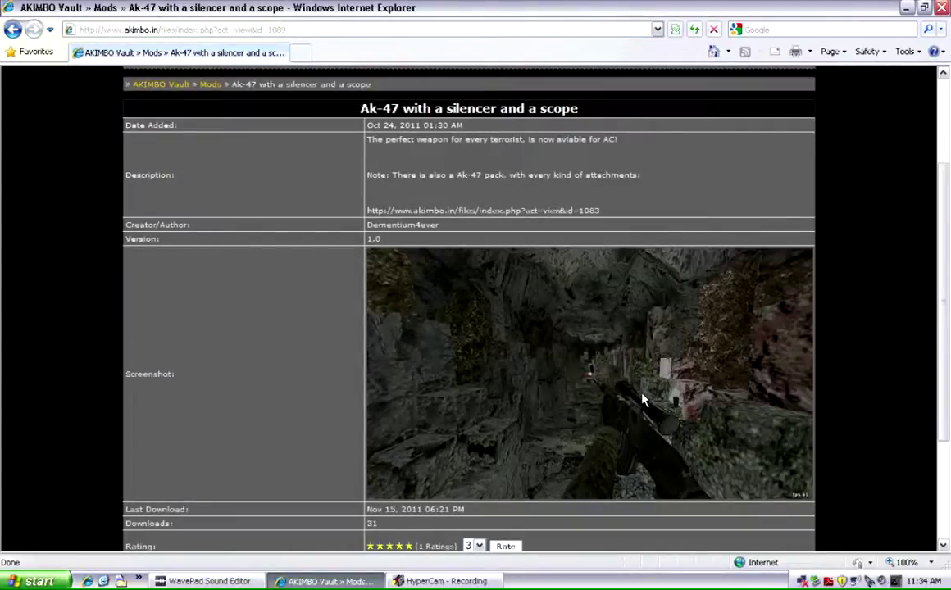
key(BackSpace)
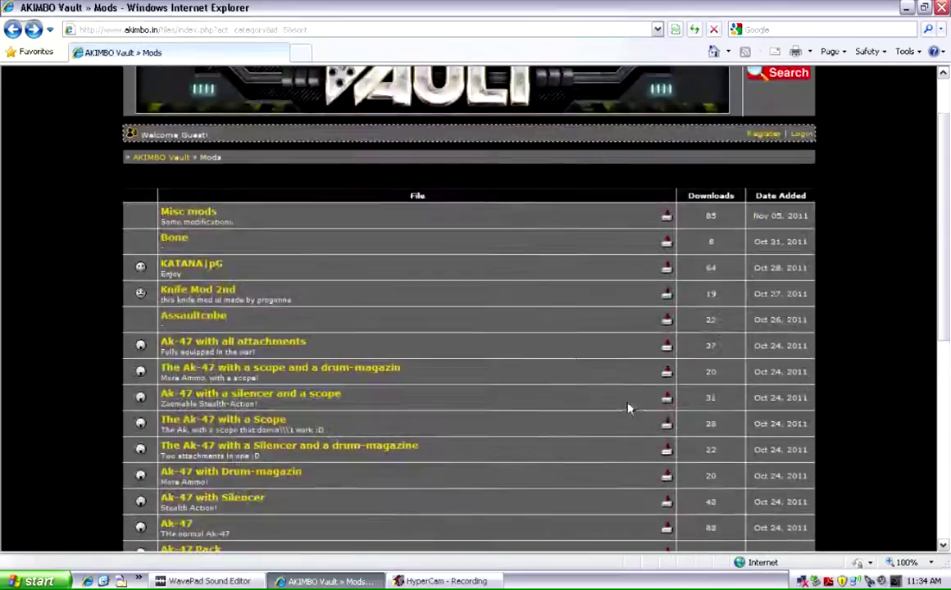
Look at the Black Sniper Skin mod's page and screenshot, and go back to the mods list.
scroll(426, 418, down, 3)
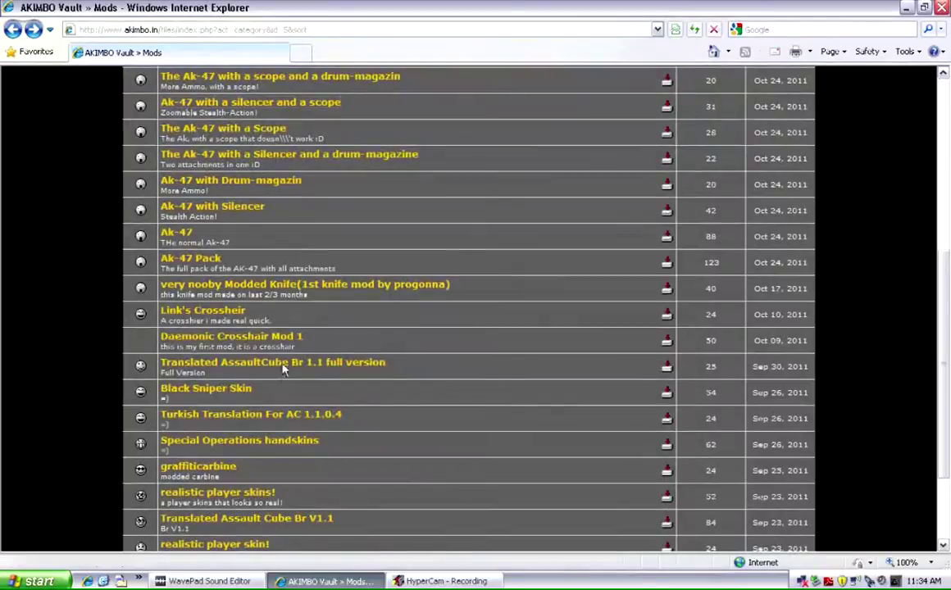
click(215, 392)
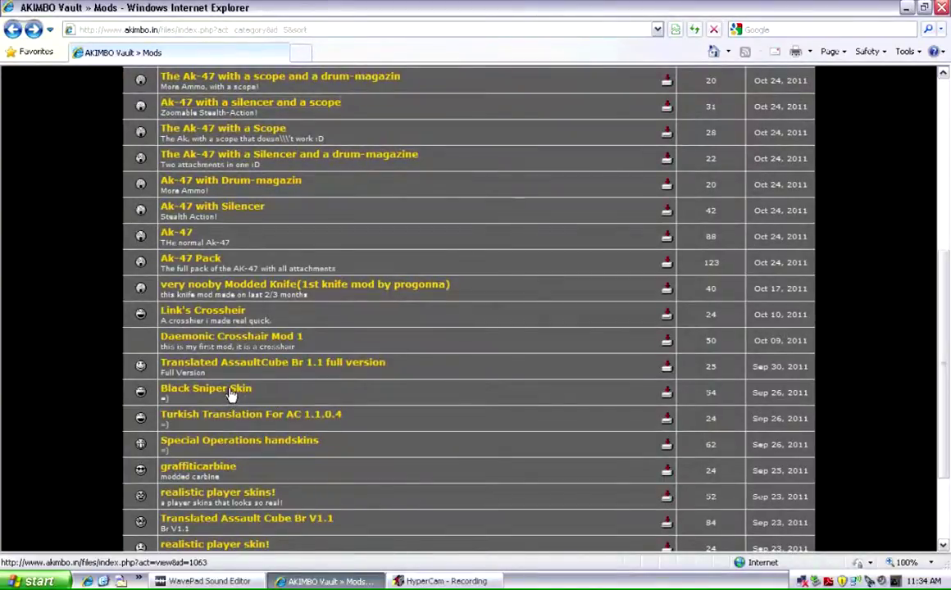
scroll(492, 369, down, 2)
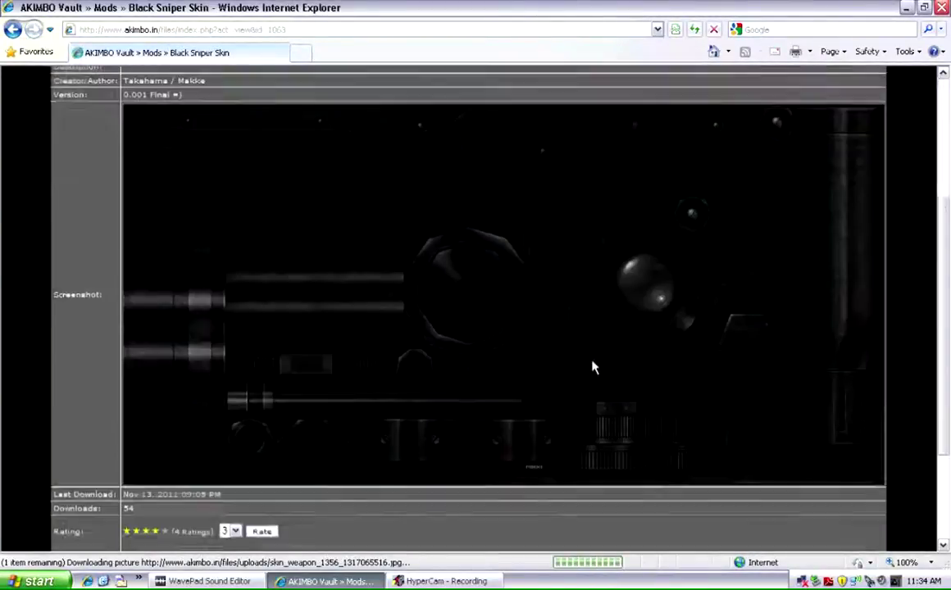
scroll(590, 359, up, 1)
key(BackSpace)
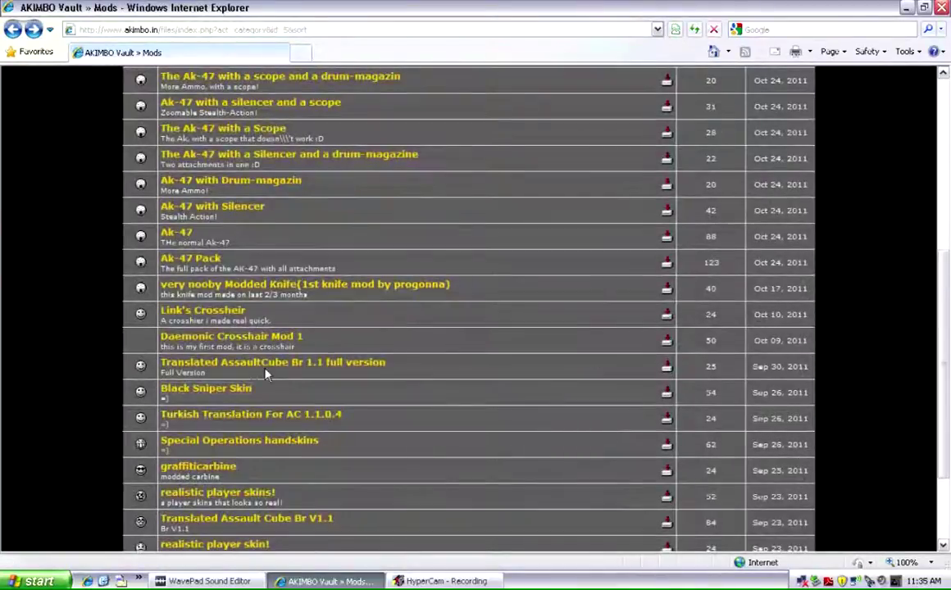
Go to page 2 of the mods list and dismiss the browser's error dialog.
scroll(239, 333, down, 1)
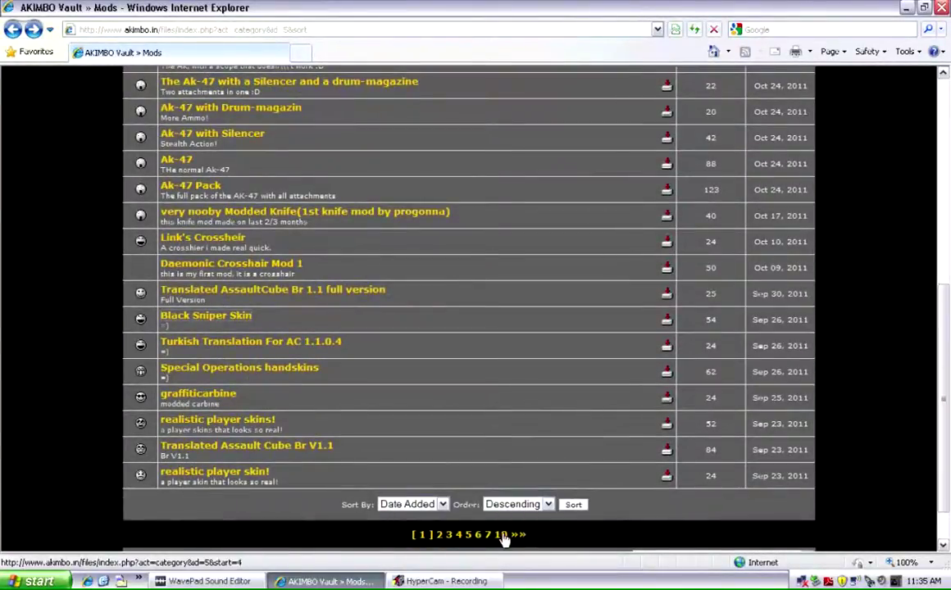
click(439, 535)
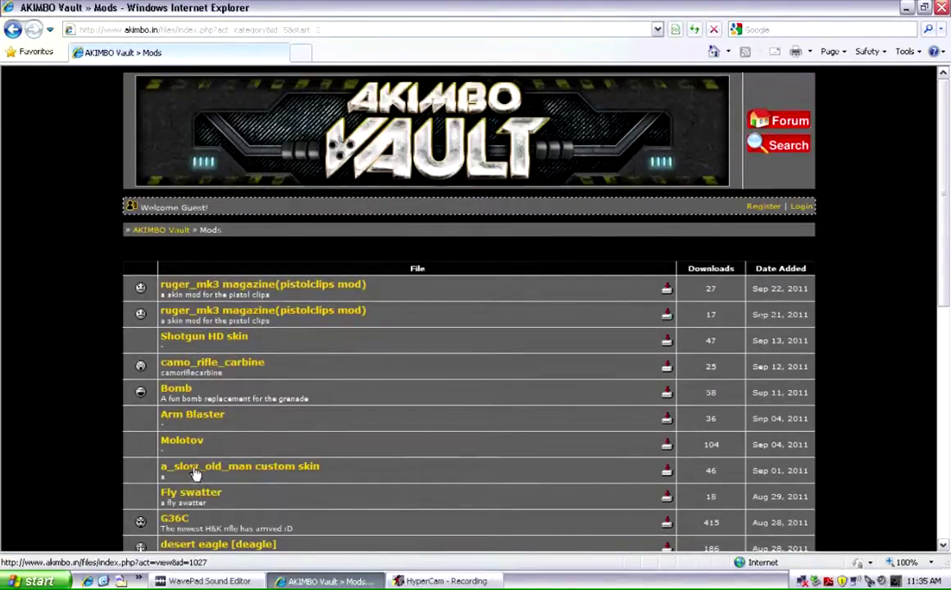
scroll(64, 428, down, 2)
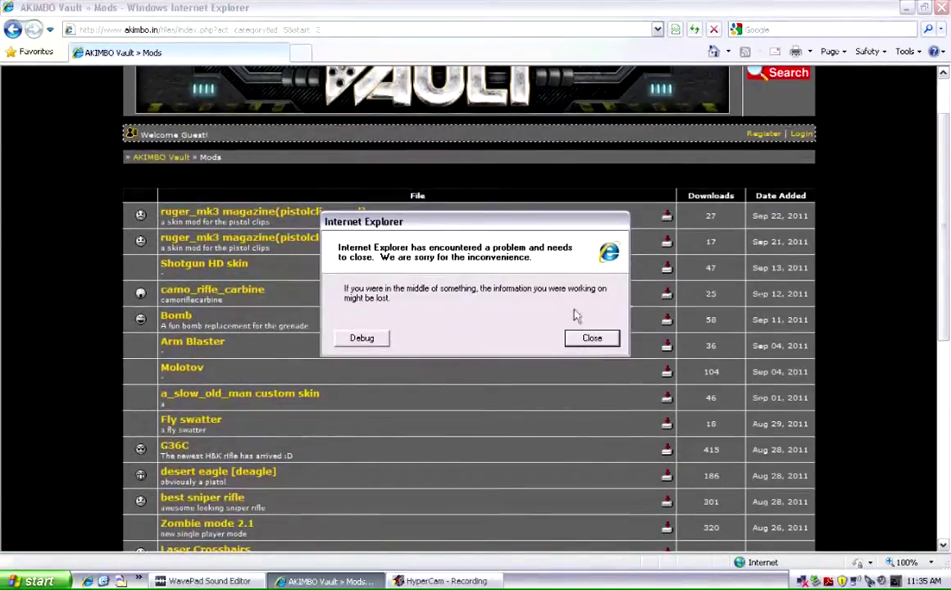
click(592, 337)
scroll(45, 410, down, 2)
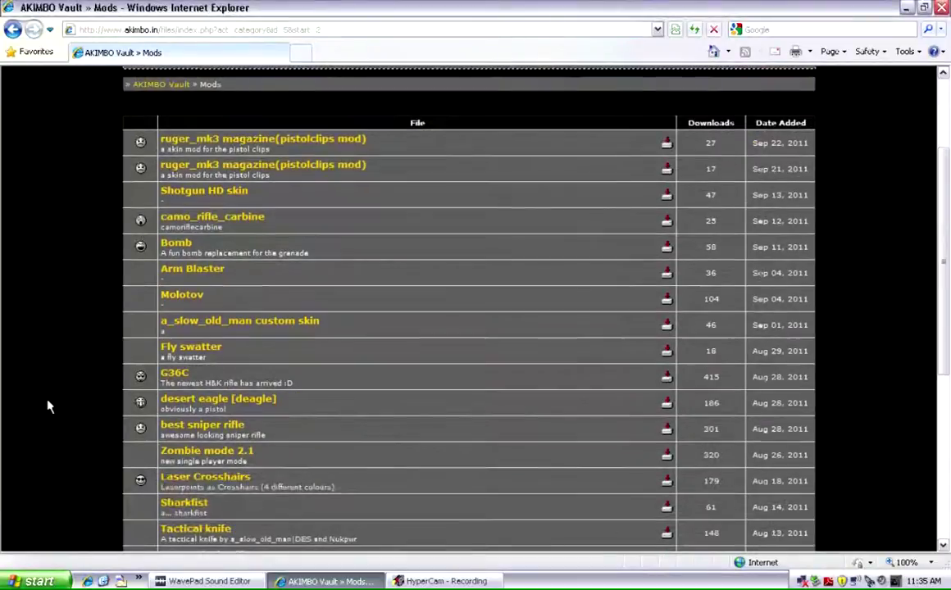
Open the "desert eagle [deagle]" mod page, dismiss the browser error, and review the mod's details.
click(172, 401)
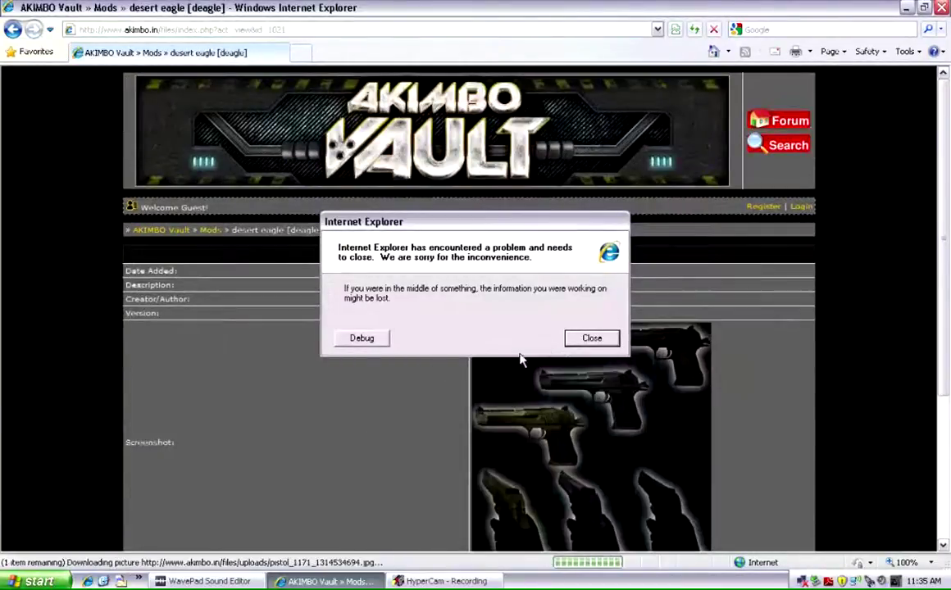
click(590, 337)
scroll(838, 389, down, 5)
scroll(558, 406, up, 5)
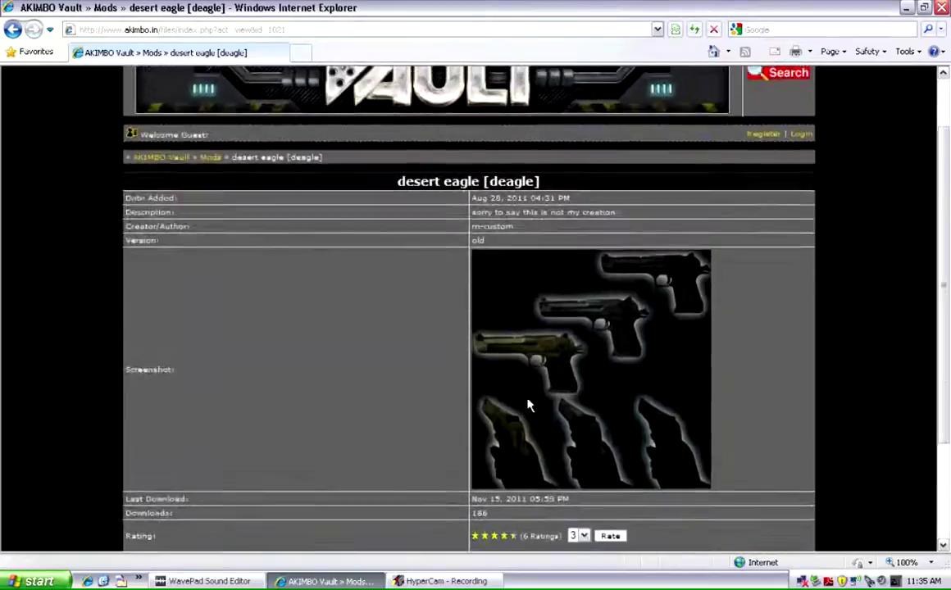
Download the desert eagle mod, allow the blocked file download, and save the RAR archive to the computer.
scroll(526, 404, down, 5)
click(481, 478)
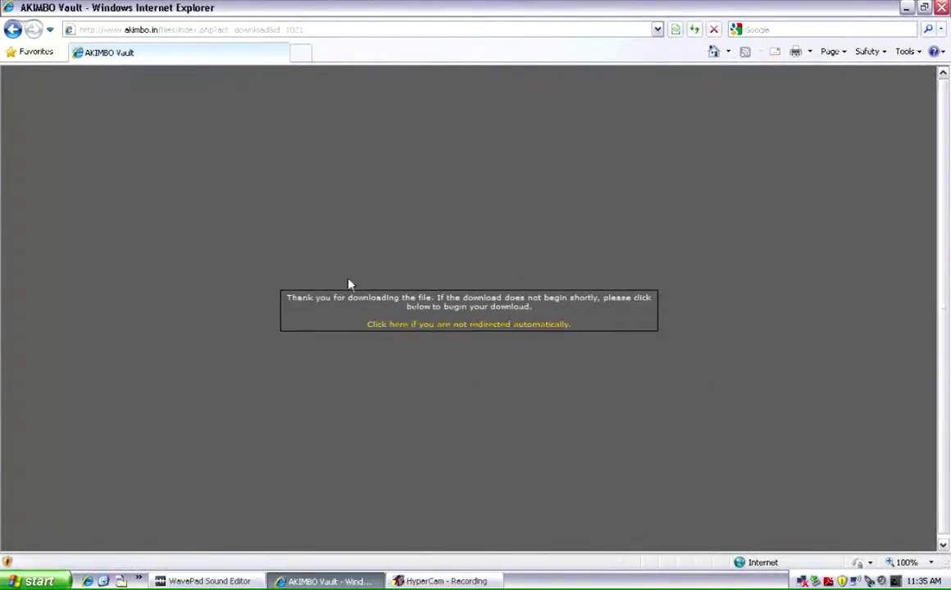
click(127, 73)
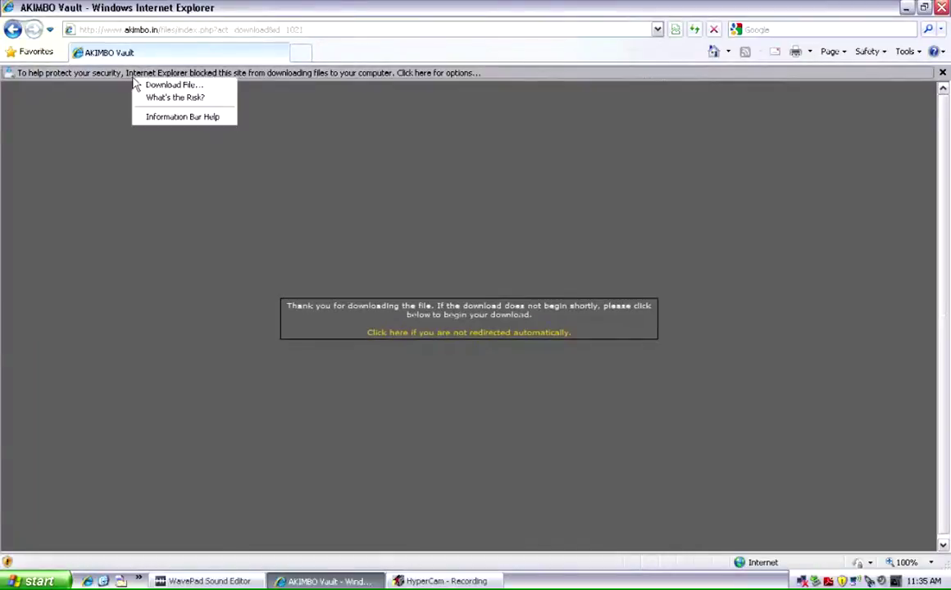
click(169, 85)
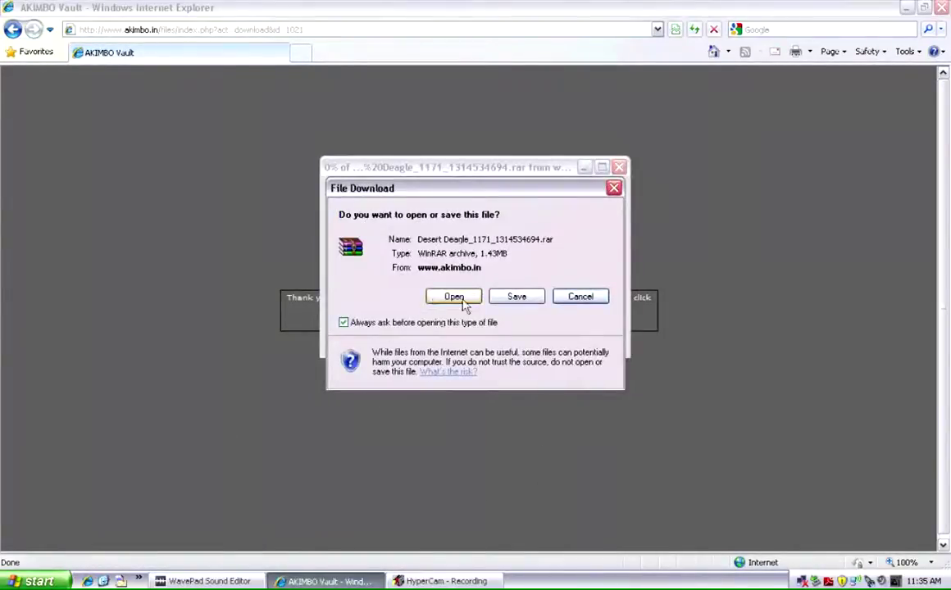
click(509, 297)
click(377, 308)
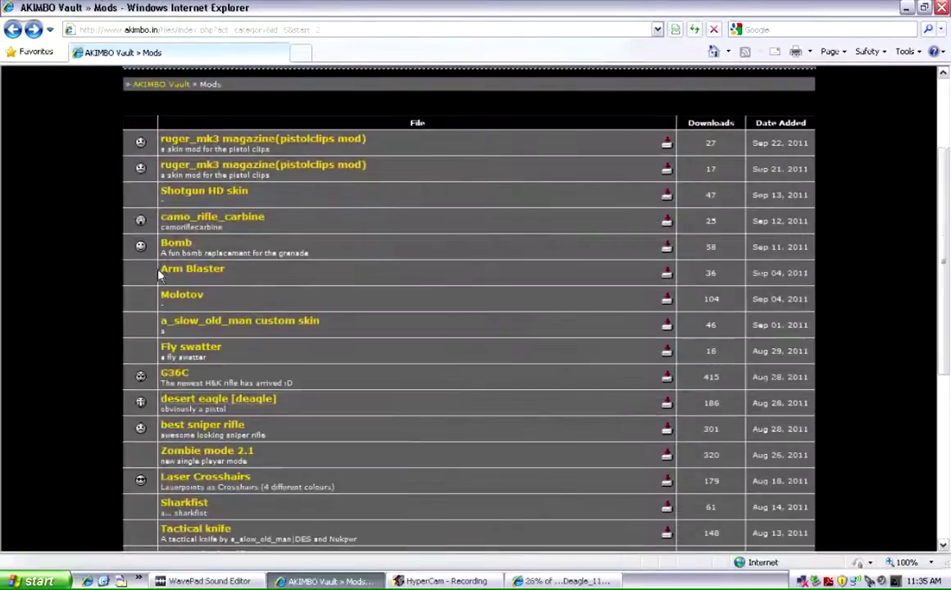
Browse the mods on pages 2 and 3 of the list, and go on to page 4.
scroll(230, 270, down, 3)
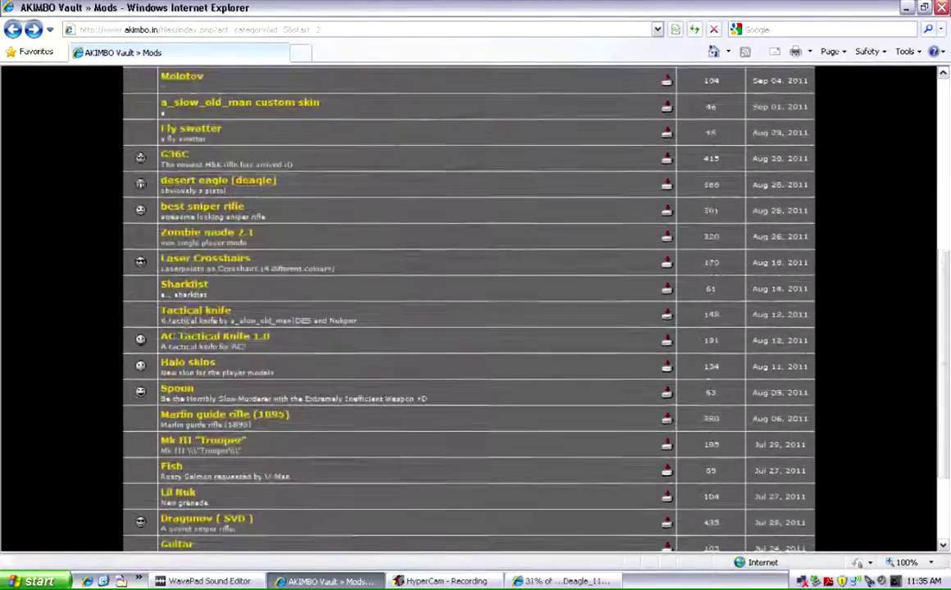
scroll(172, 381, down, 3)
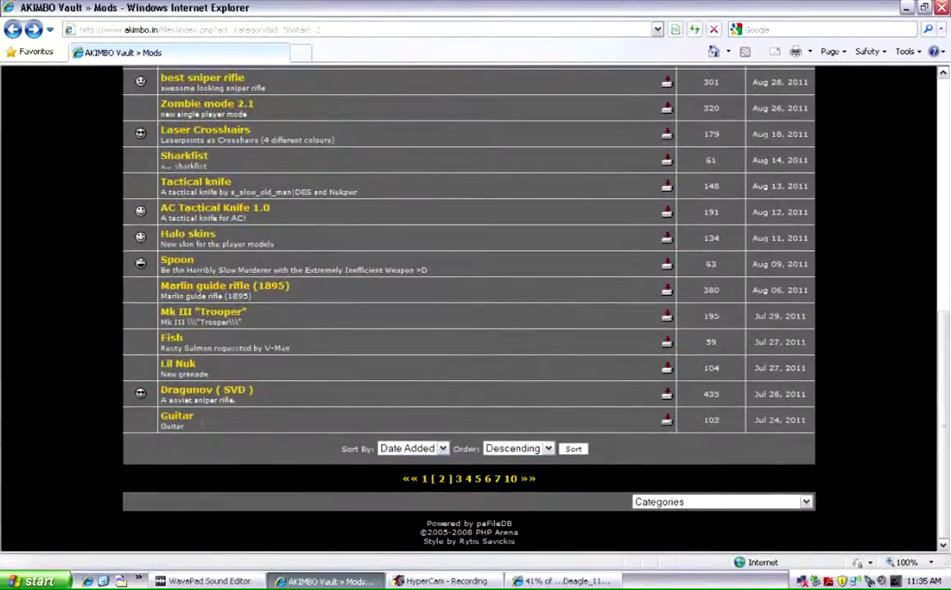
click(458, 479)
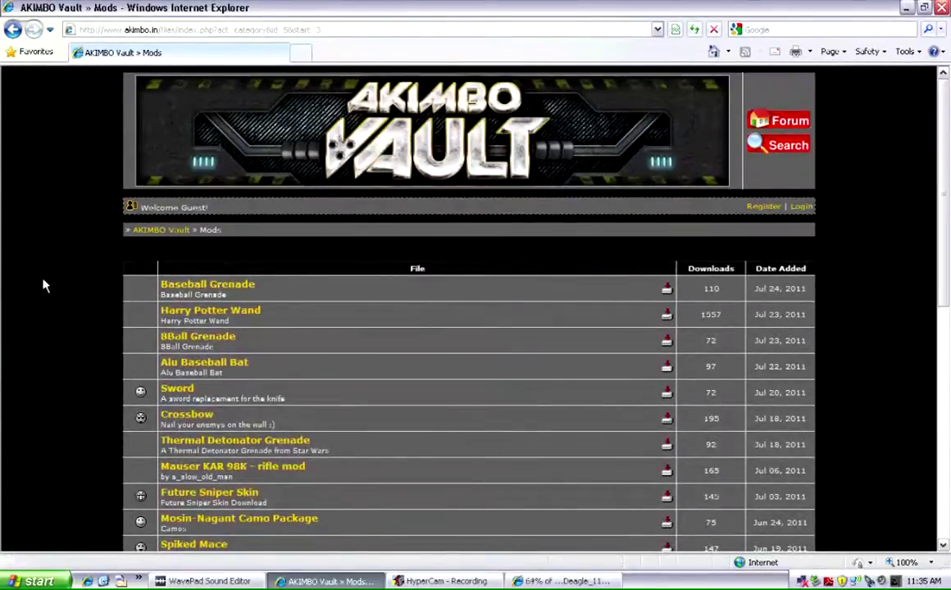
scroll(45, 286, down, 1)
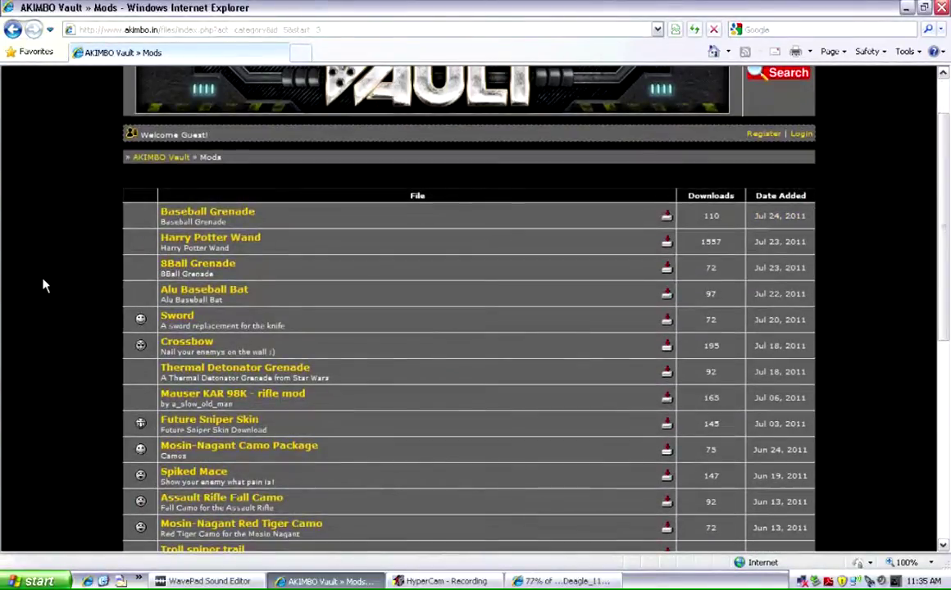
scroll(45, 285, down, 1)
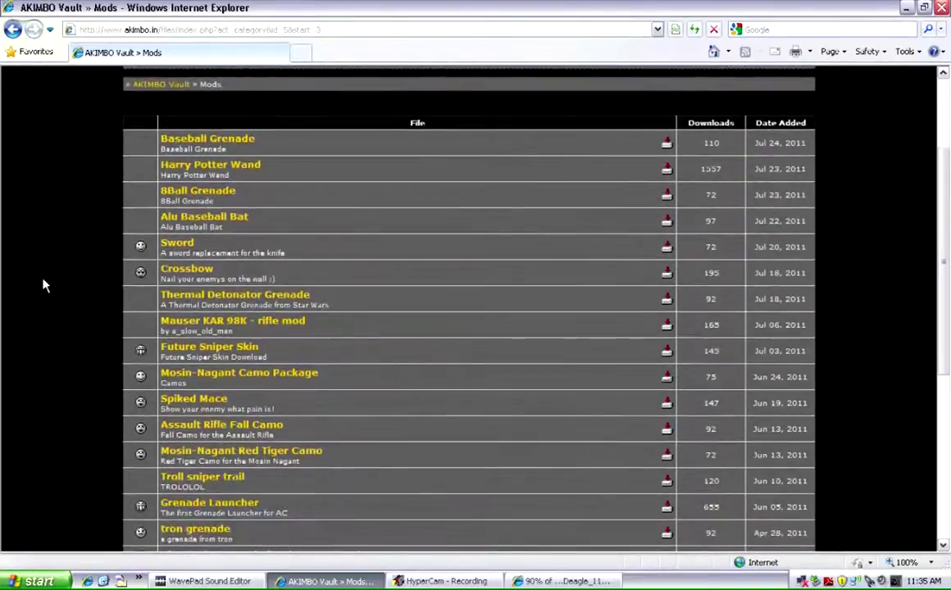
scroll(45, 285, down, 3)
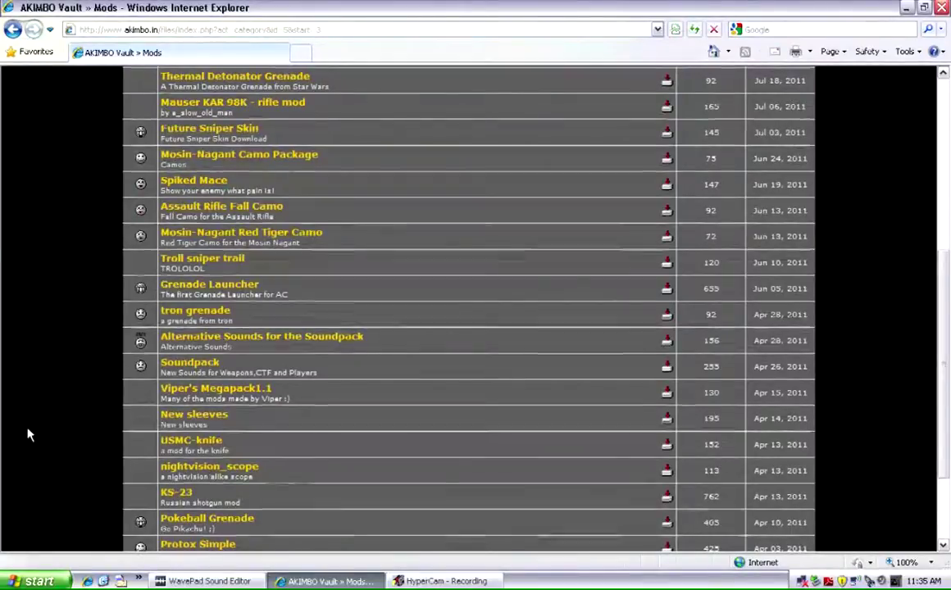
scroll(28, 430, down, 1)
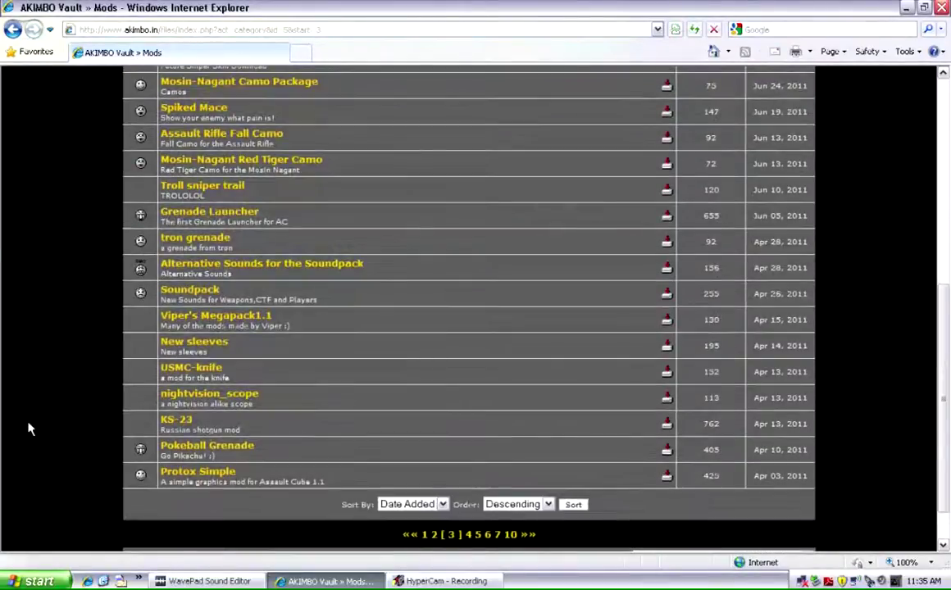
click(468, 534)
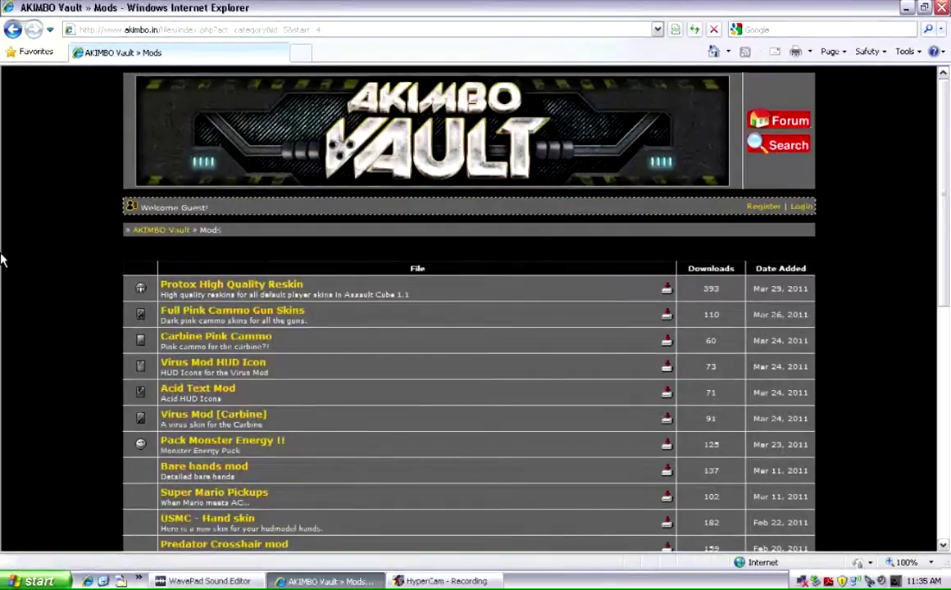
Open the Carbine Pink Cammo mod page, look at its screenshot, and save the mod's skin image to the Desktop as a JPEG.
click(207, 342)
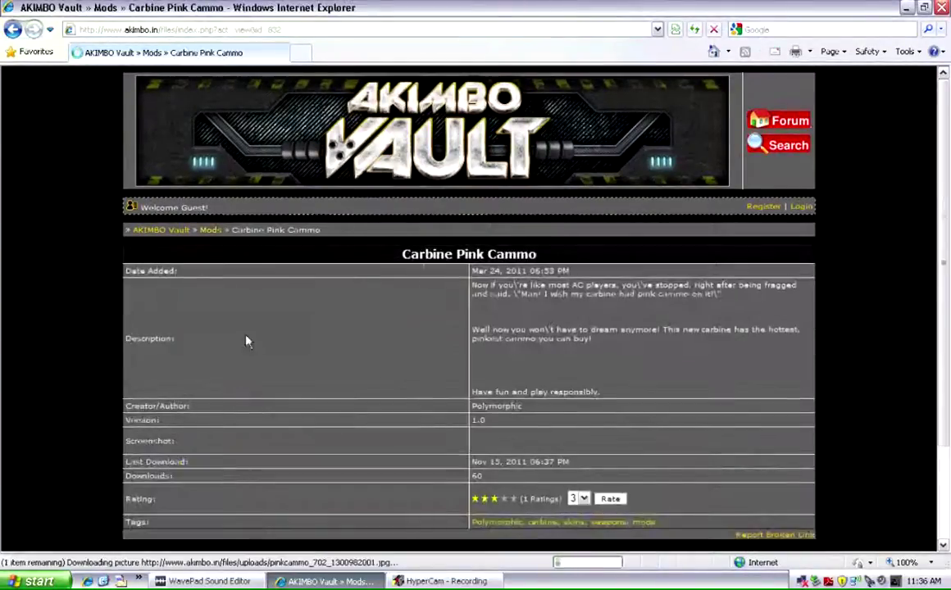
scroll(643, 395, down, 4)
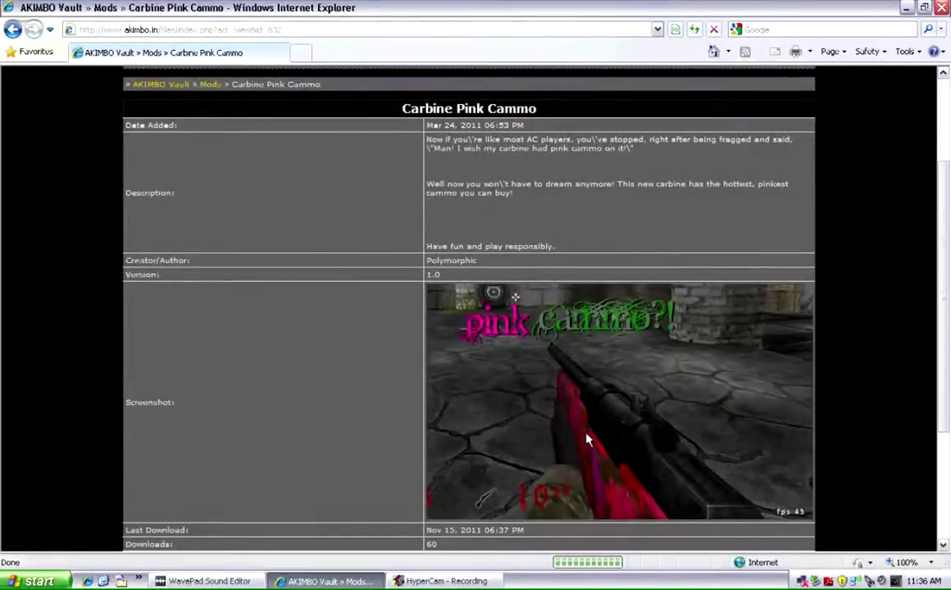
scroll(574, 368, down, 1)
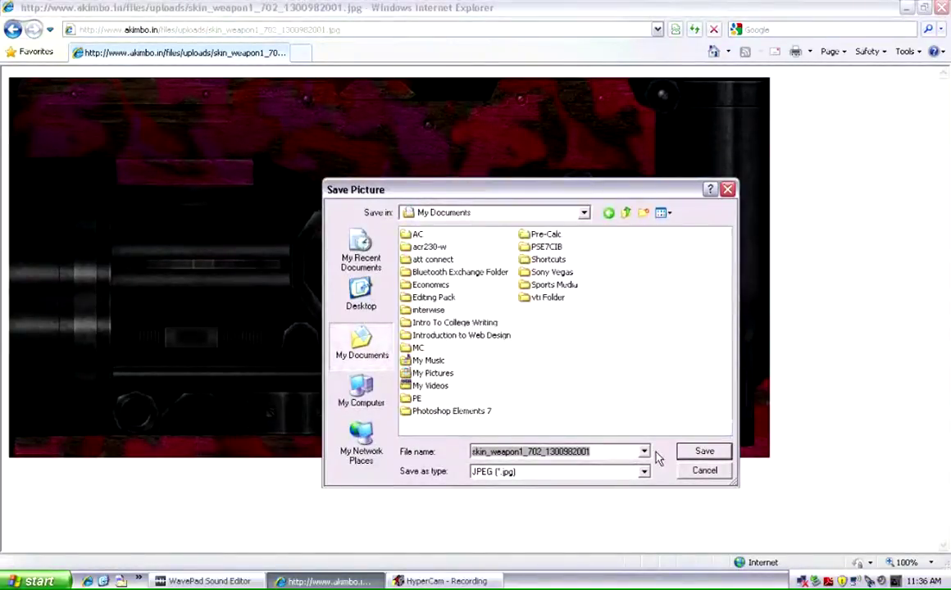
click(360, 293)
click(705, 452)
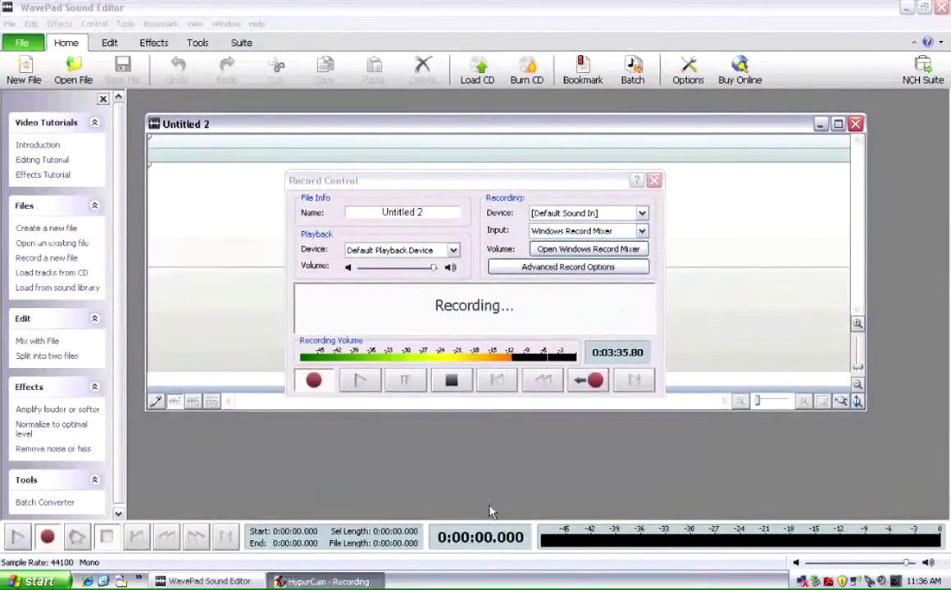
Show the desktop and place the saved skin image beside the Desert Deagle archive.
click(105, 581)
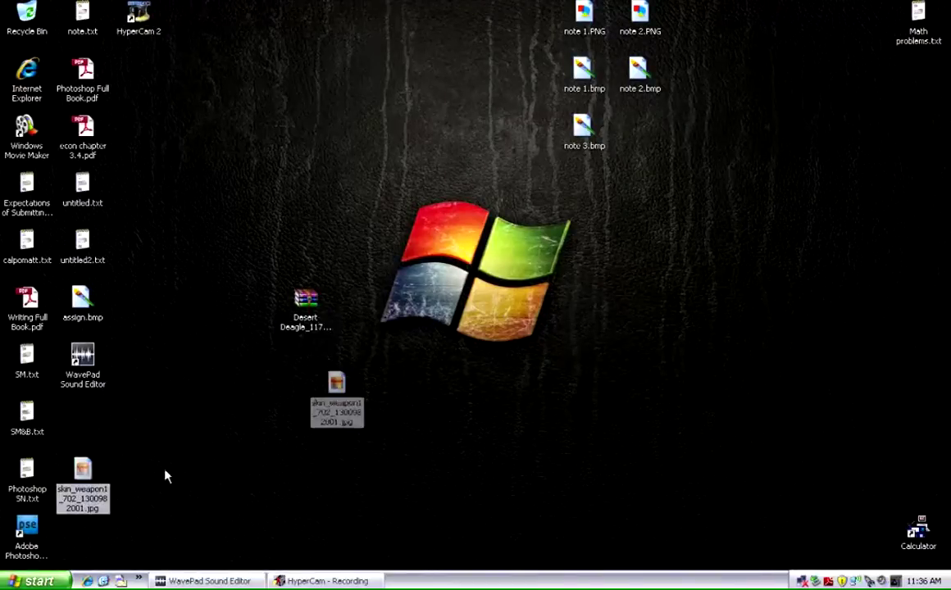
drag(164, 476, 441, 330)
click(366, 324)
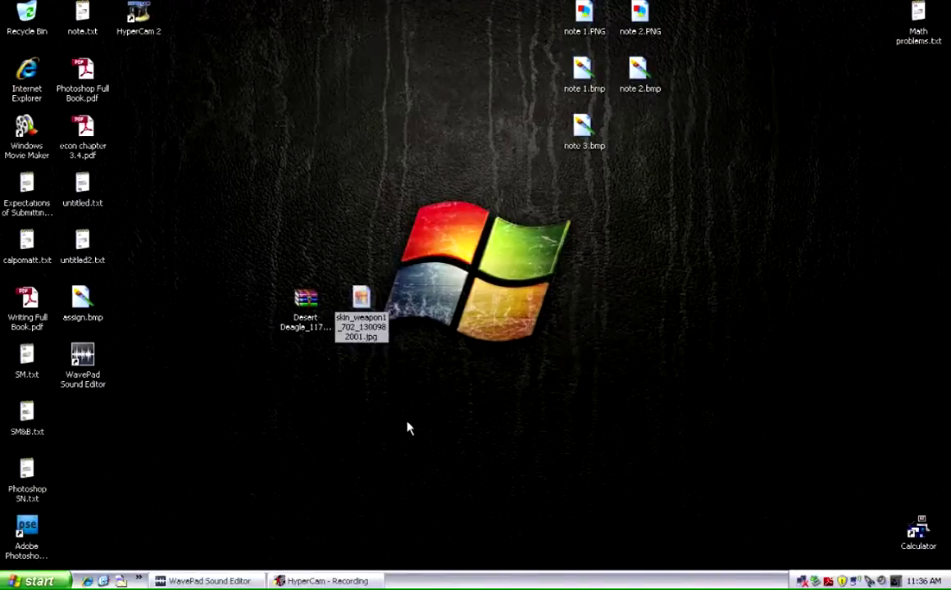
Rename the saved skin image to skin_weapon1.jpg by removing the extra numbers from its name.
click(360, 322)
key(Right)
key(Left)
key(Left)
key(Left)
key(Left)
key(BackSpace)
key(BackSpace)
key(BackSpace)
key(BackSpace)
key(BackSpace)
key(BackSpace)
key(BackSpace)
key(BackSpace)
key(BackSpace)
key(BackSpace)
key(BackSpace)
key(BackSpace)
key(BackSpace)
key(BackSpace)
key(BackSpace)
key(BackSpace)
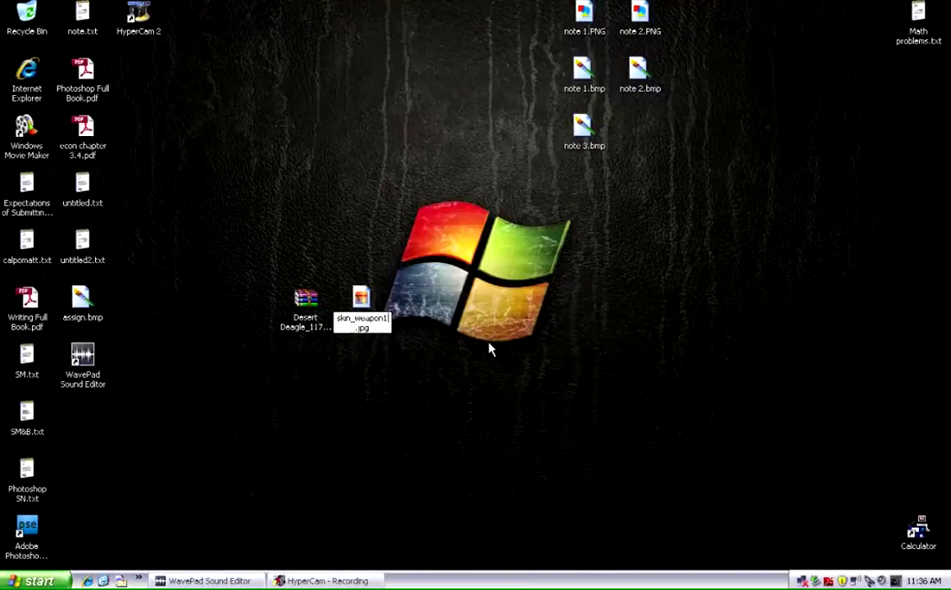
Open the Desert Deagle archive, dismiss the WinRAR license notice, and extract its Desert Deagle folder to the suggested Desktop path.
double_click(305, 302)
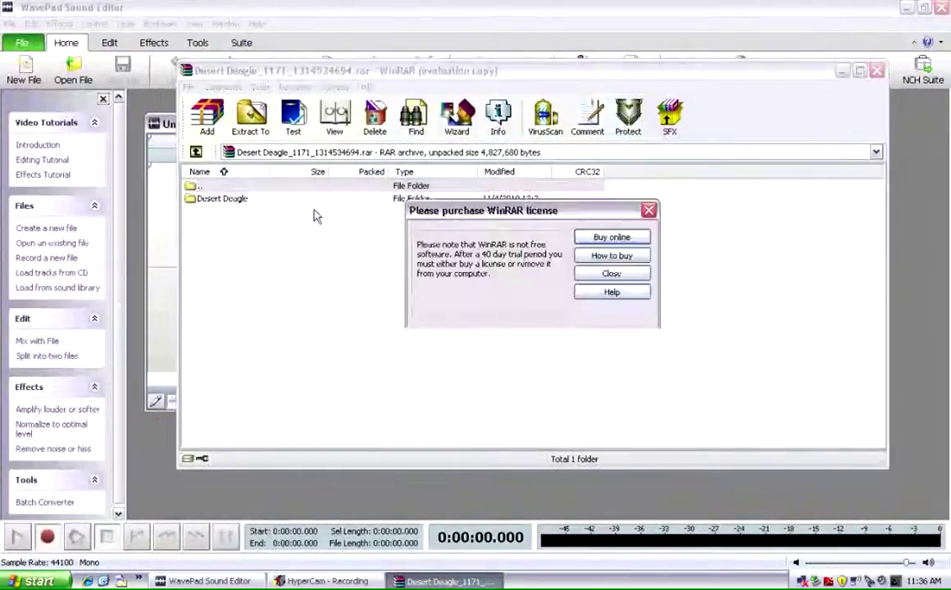
click(610, 272)
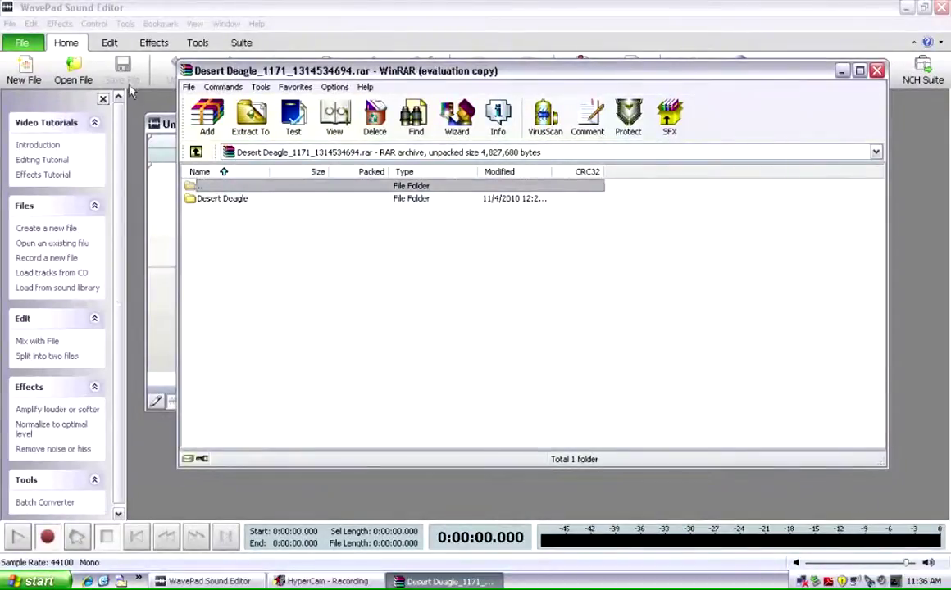
click(215, 198)
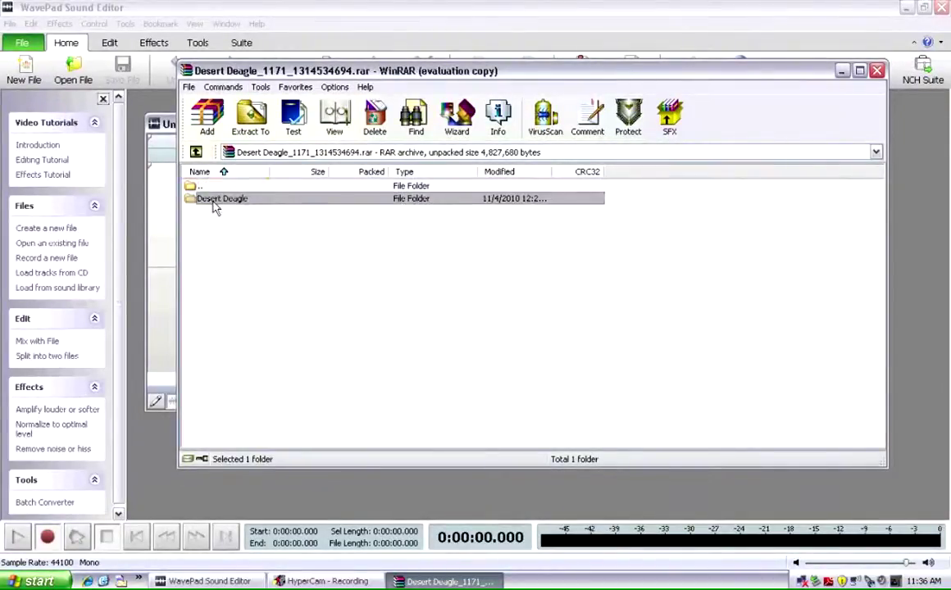
click(250, 115)
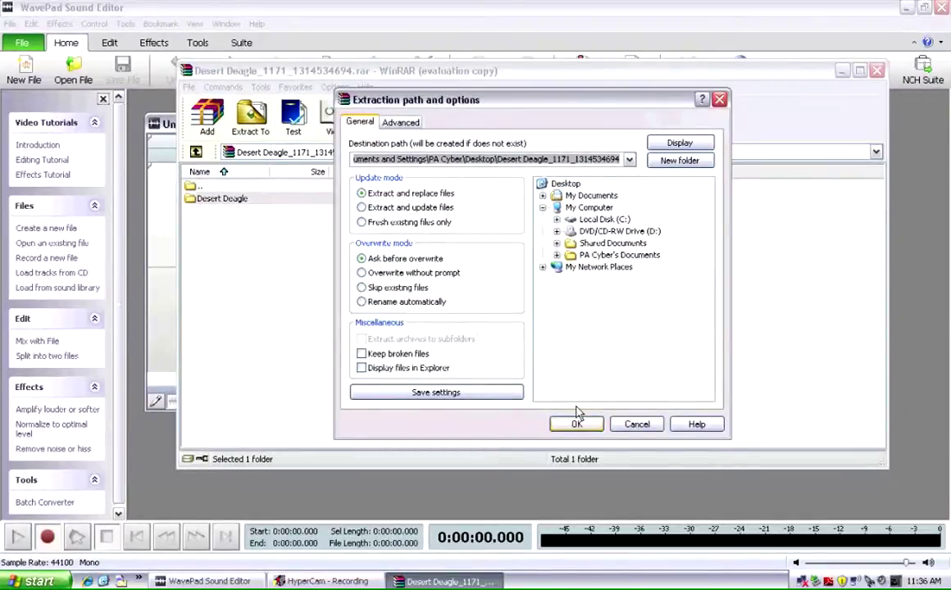
click(575, 420)
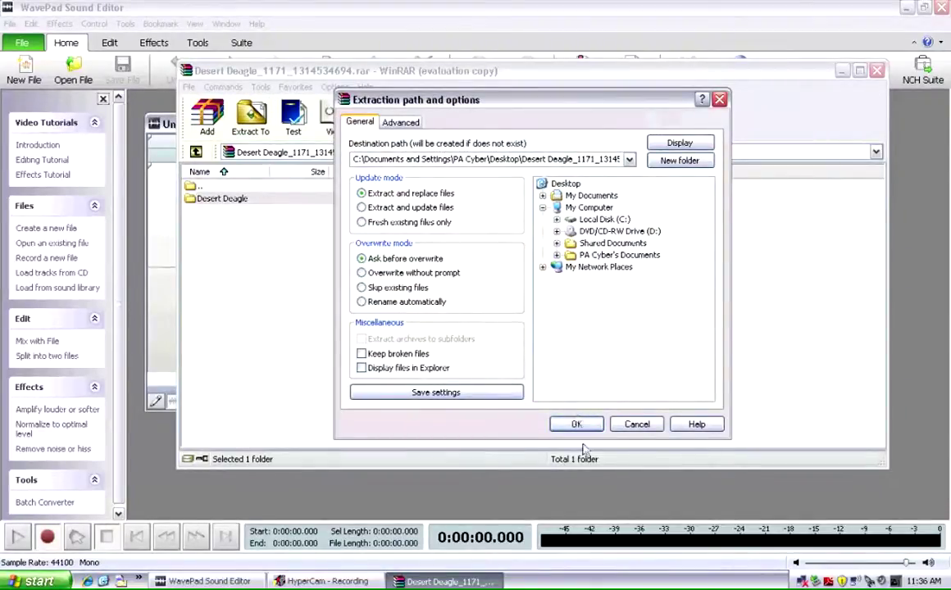
click(578, 430)
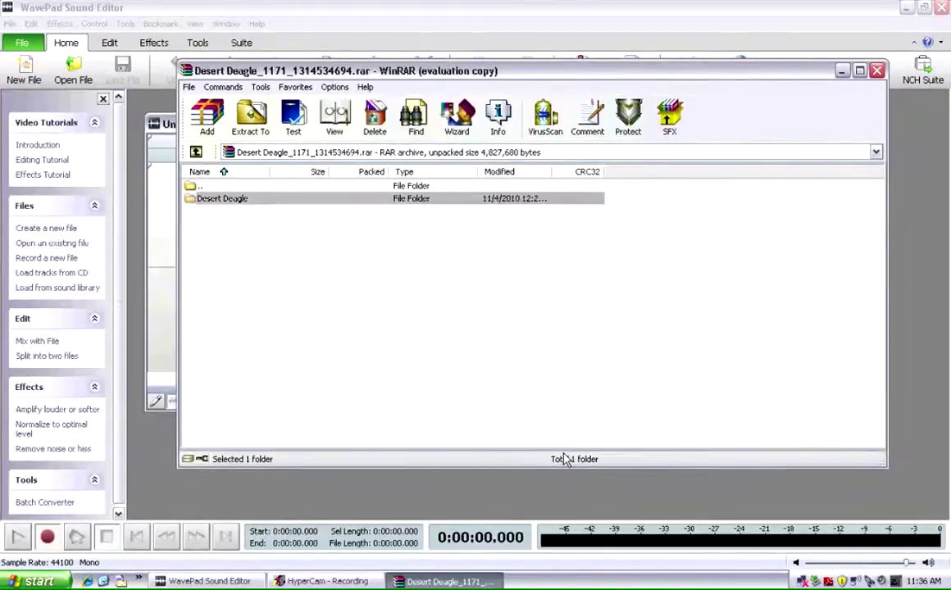
Close the archive, show the desktop, and place the extracted Desert Deagle folder beside the skin image.
click(877, 71)
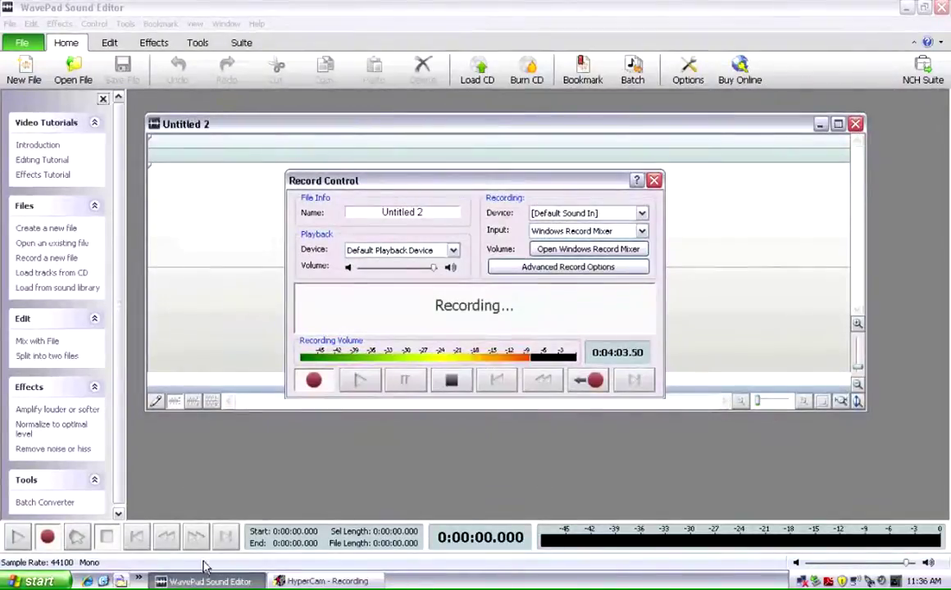
click(105, 581)
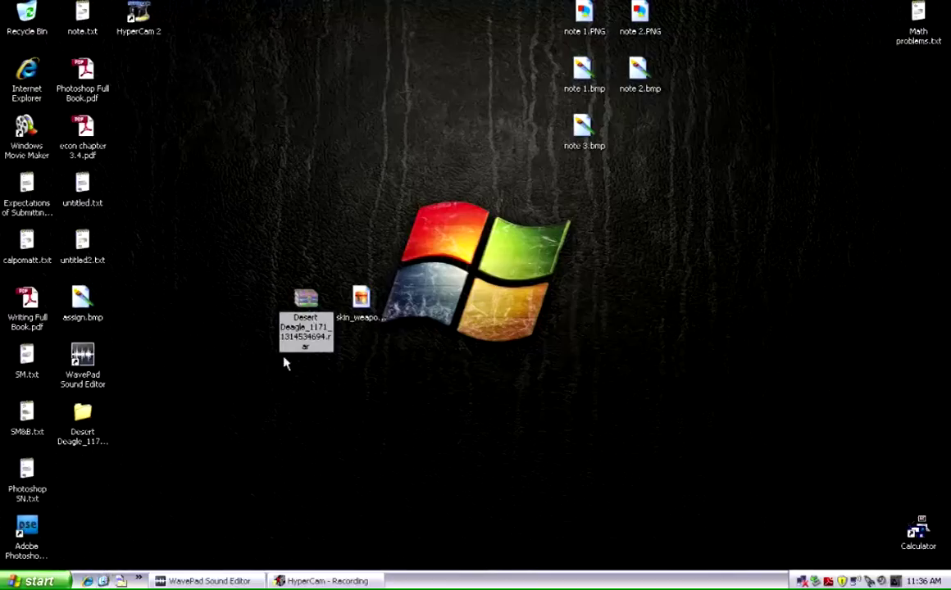
drag(82, 414, 410, 291)
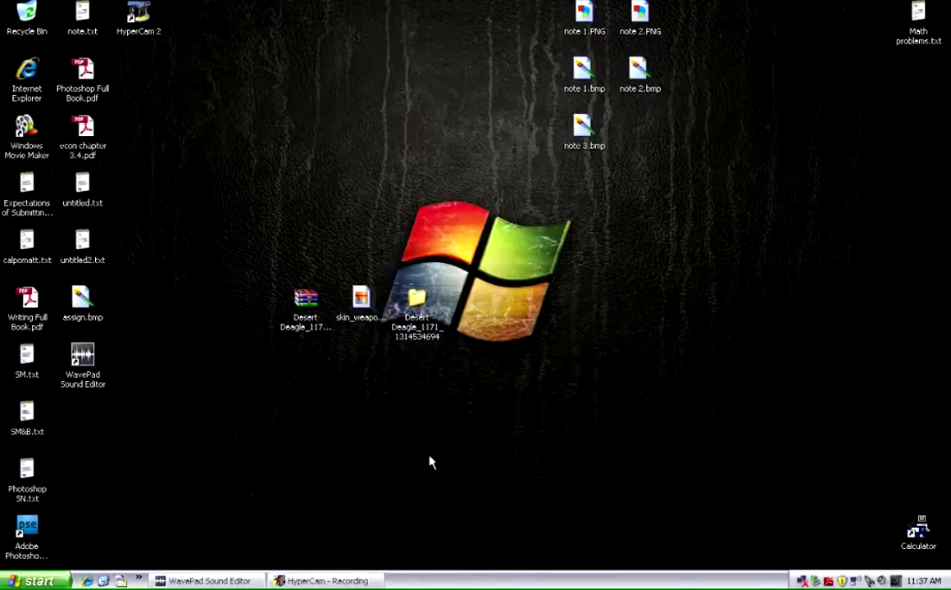
Open the AssaultCube_v1.1.0.4 folder inside Program Files on the C: drive.
key(super)
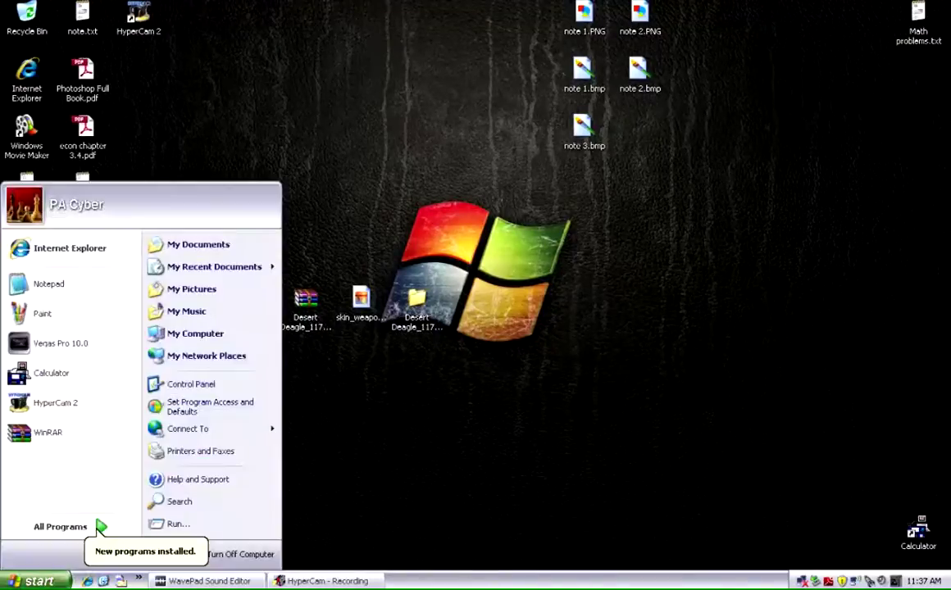
mouse_move(97, 527)
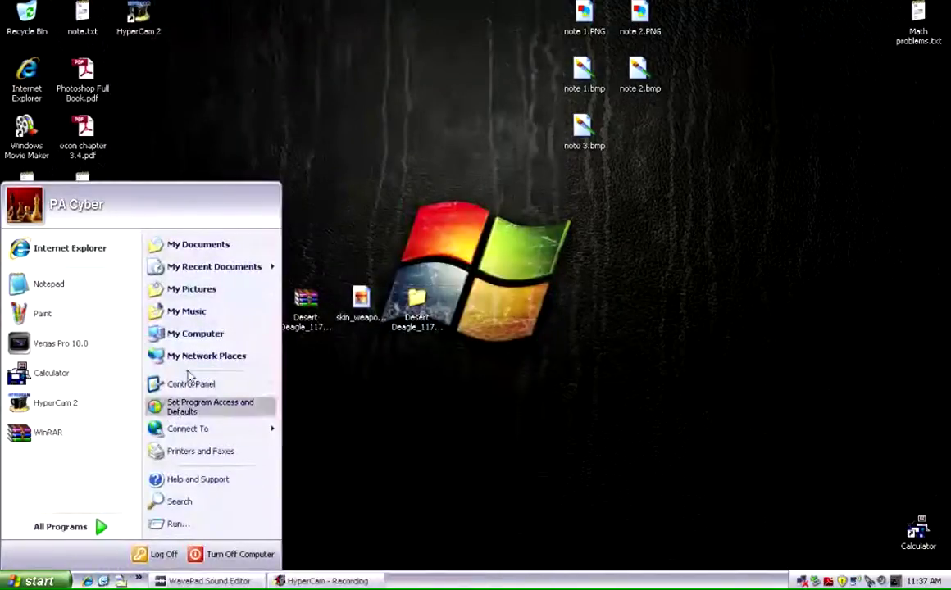
click(194, 331)
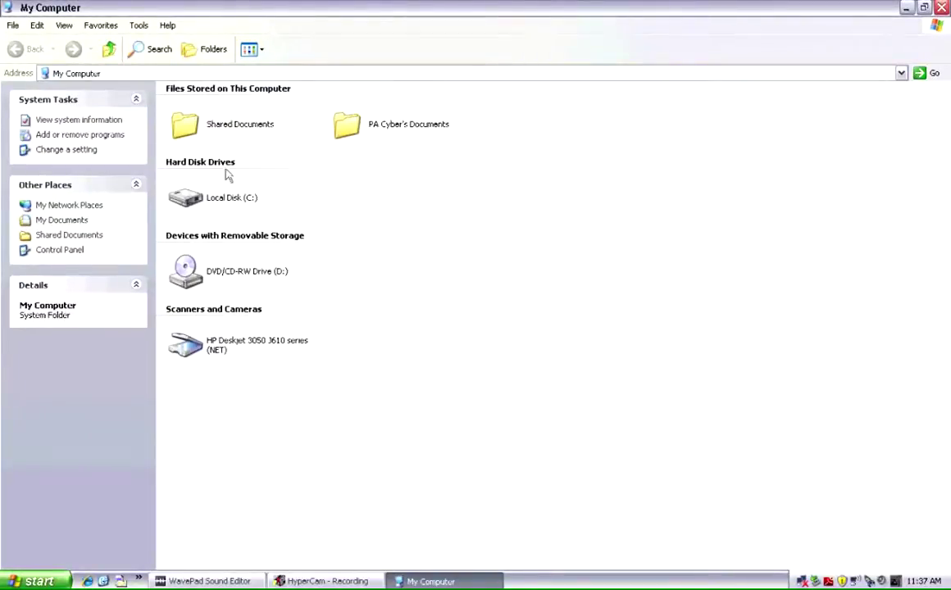
double_click(190, 199)
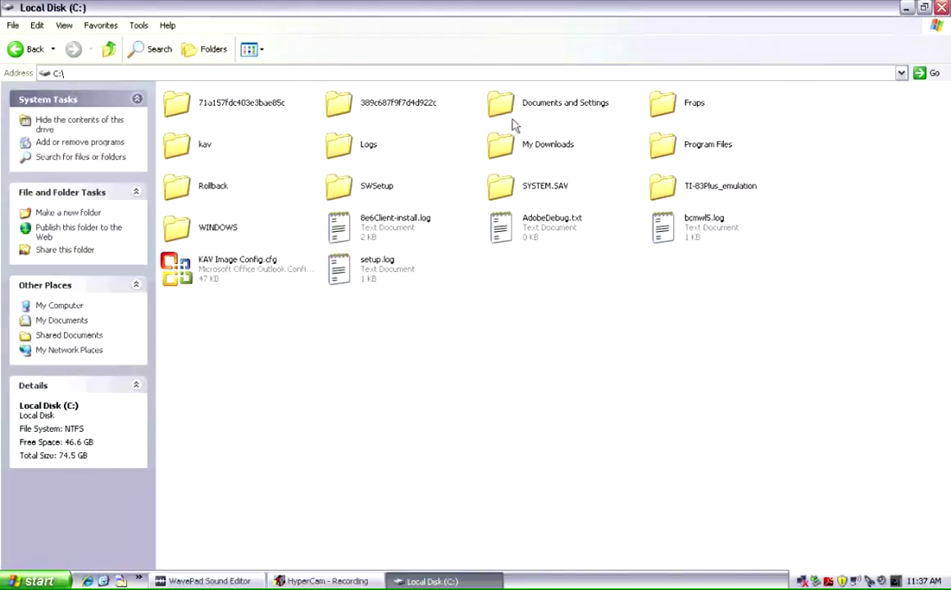
double_click(673, 150)
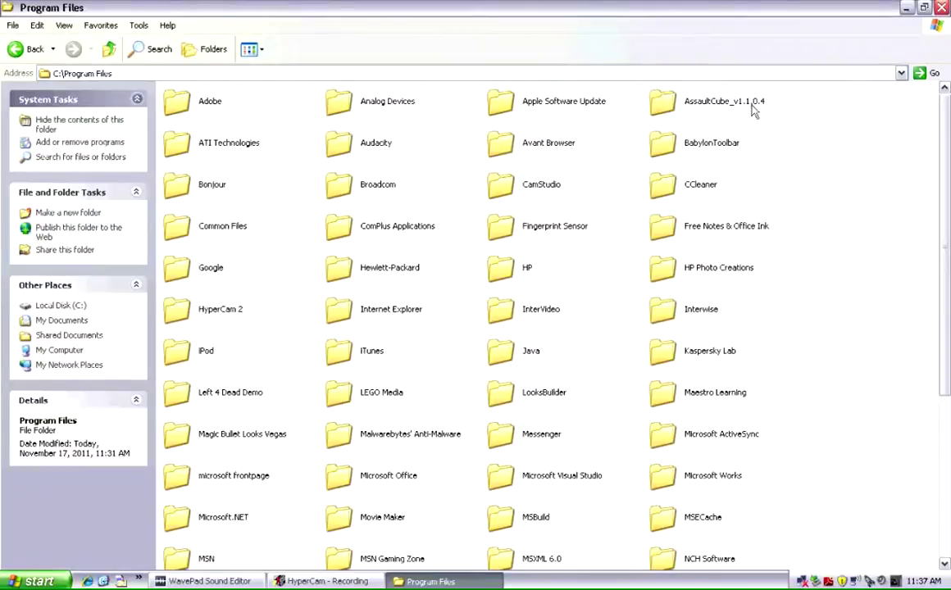
double_click(649, 115)
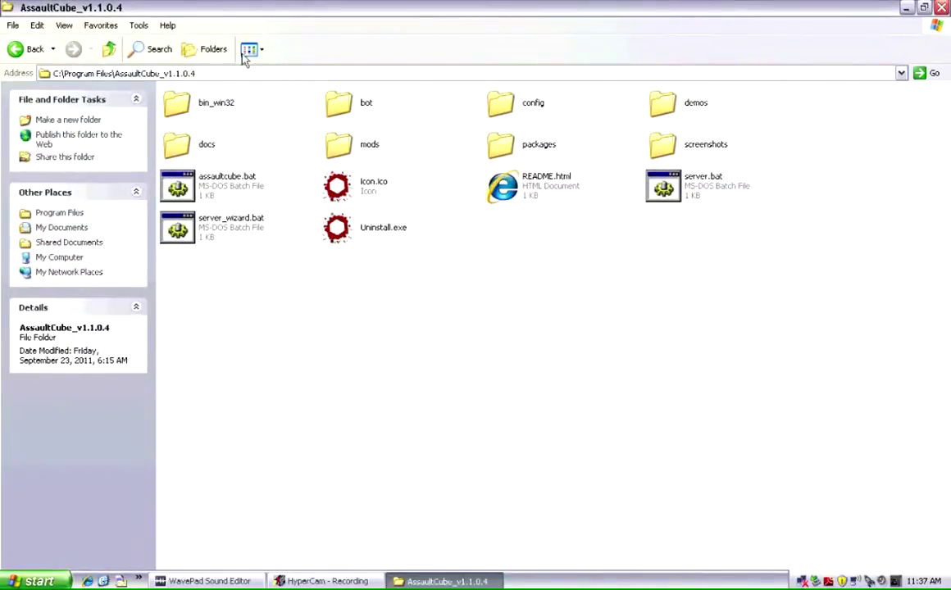
Look inside the mods folder and return to the AssaultCube_v1.1.0.4 folder.
double_click(338, 141)
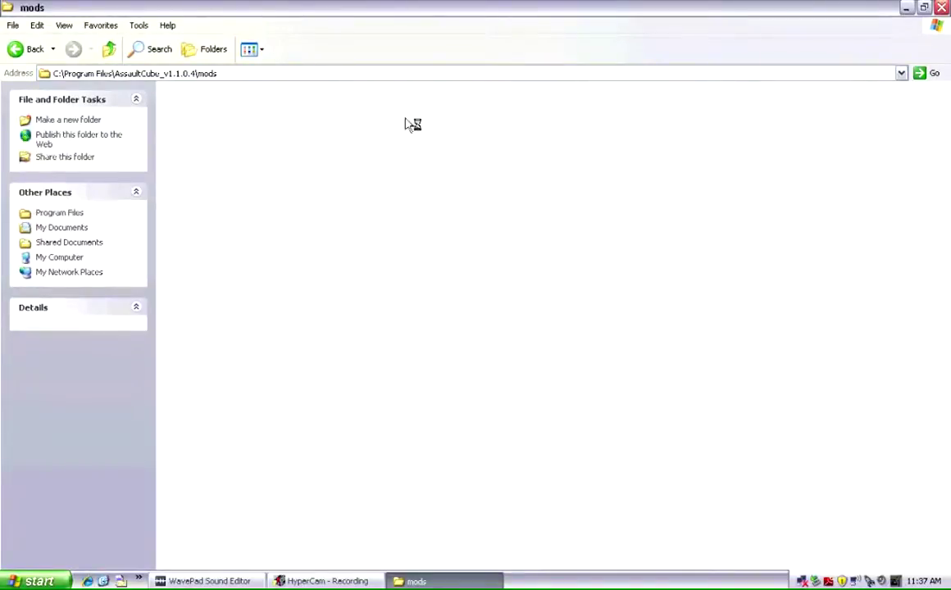
key(BackSpace)
click(612, 350)
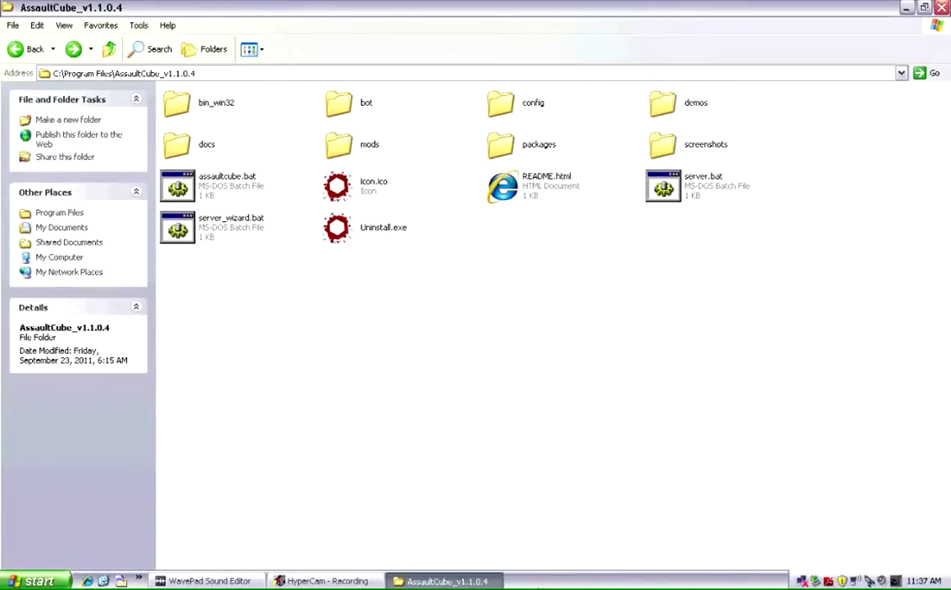
Open the packages folder and check the summary of what its maps folder contains.
double_click(501, 146)
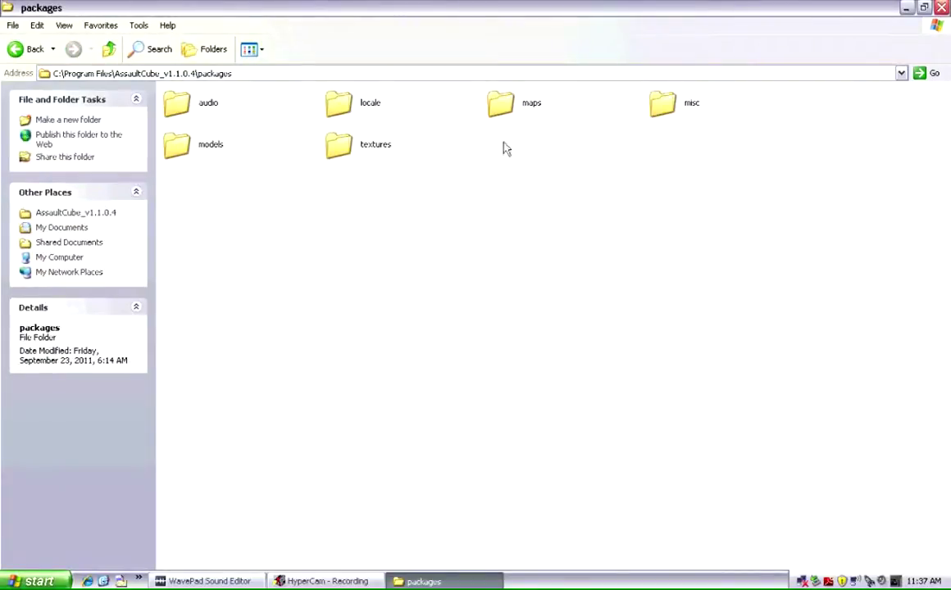
click(502, 105)
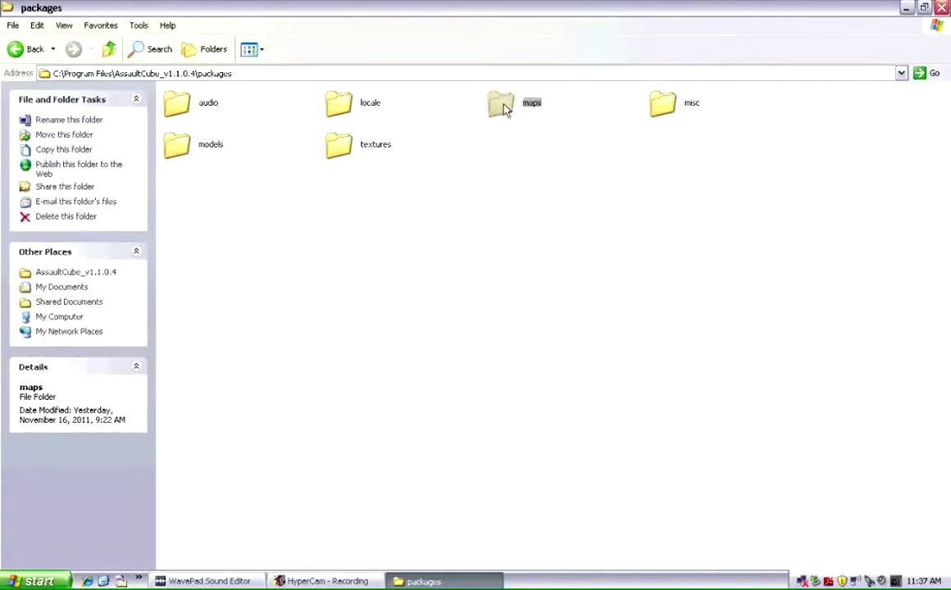
click(507, 158)
mouse_move(503, 119)
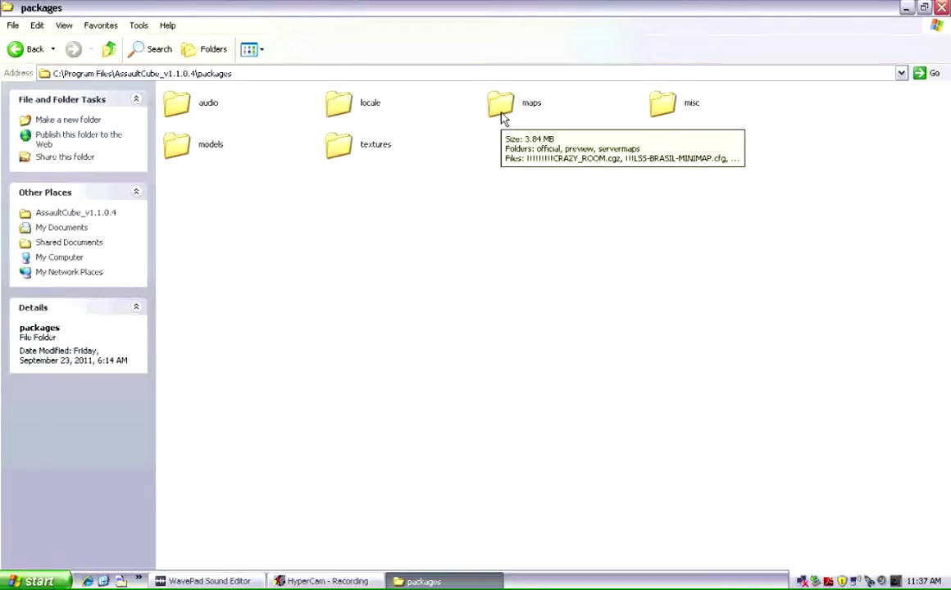
click(501, 105)
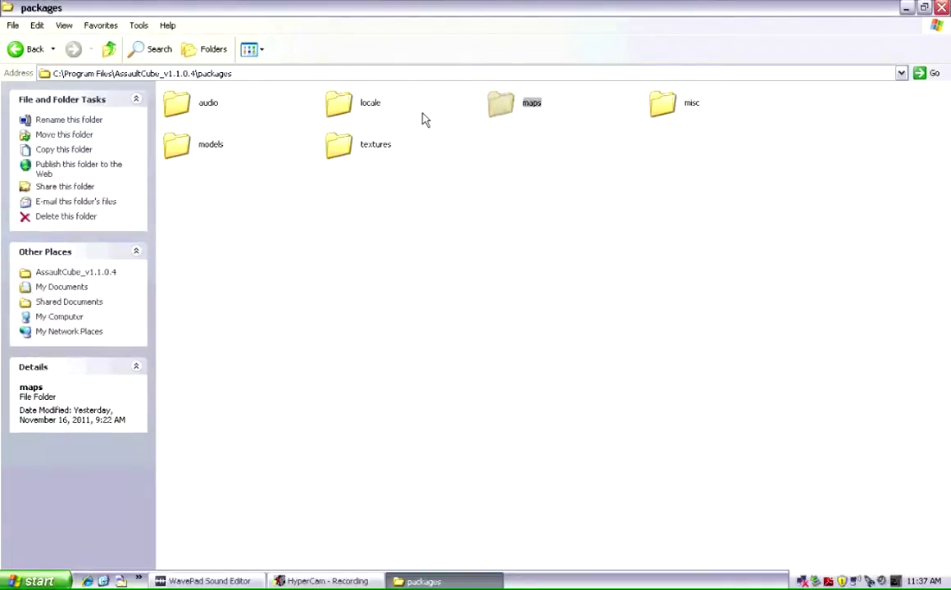
click(524, 169)
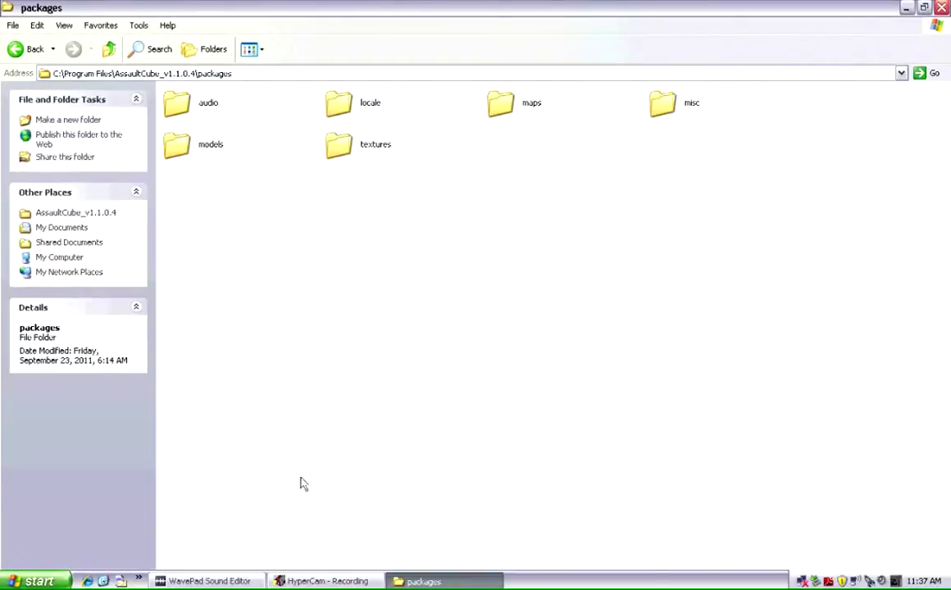
click(37, 580)
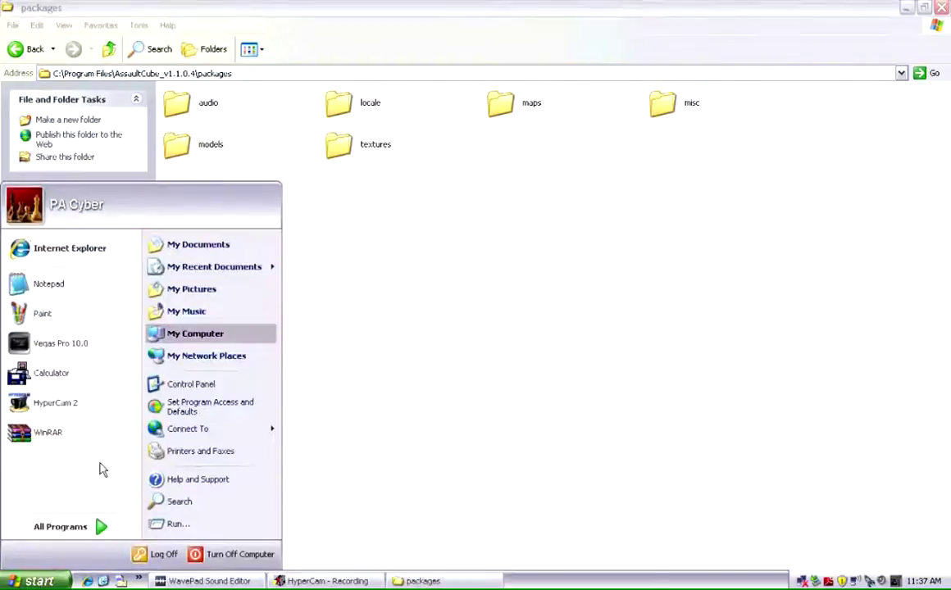
click(122, 580)
double_click(417, 296)
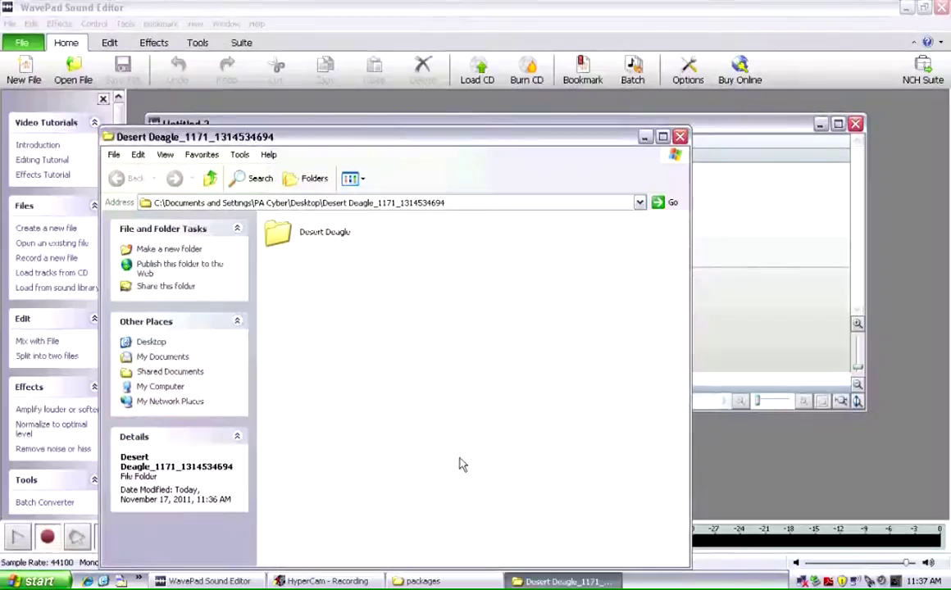
double_click(369, 137)
click(194, 111)
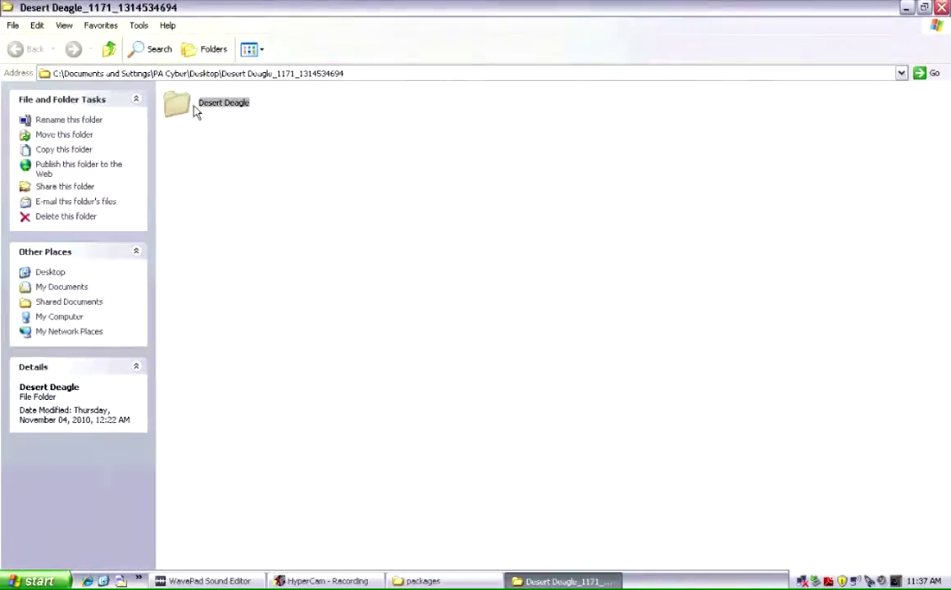
double_click(194, 111)
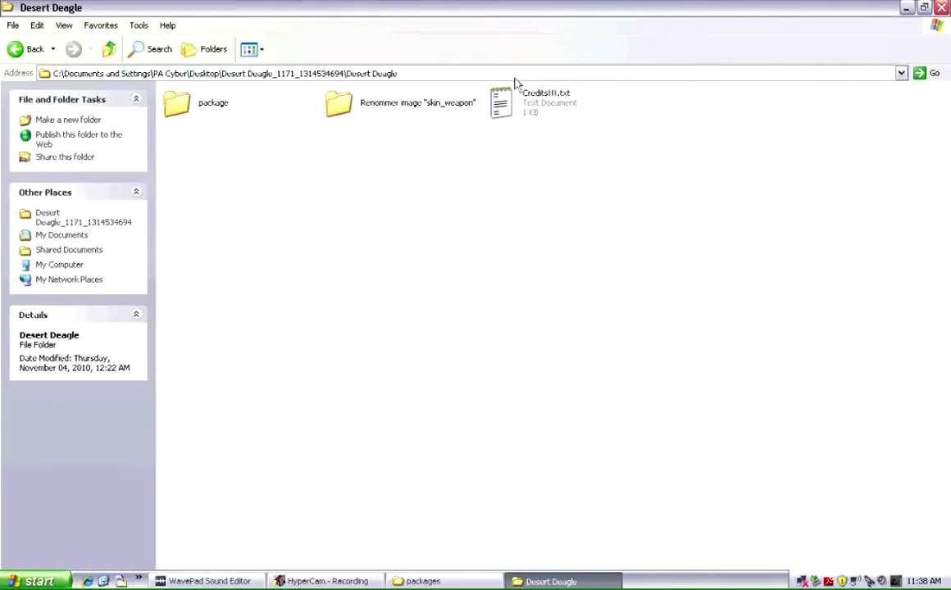
Preview the gold and silver images in the Renommer image "skin_weapon" folder and return to the Desert Deagle folder.
double_click(336, 111)
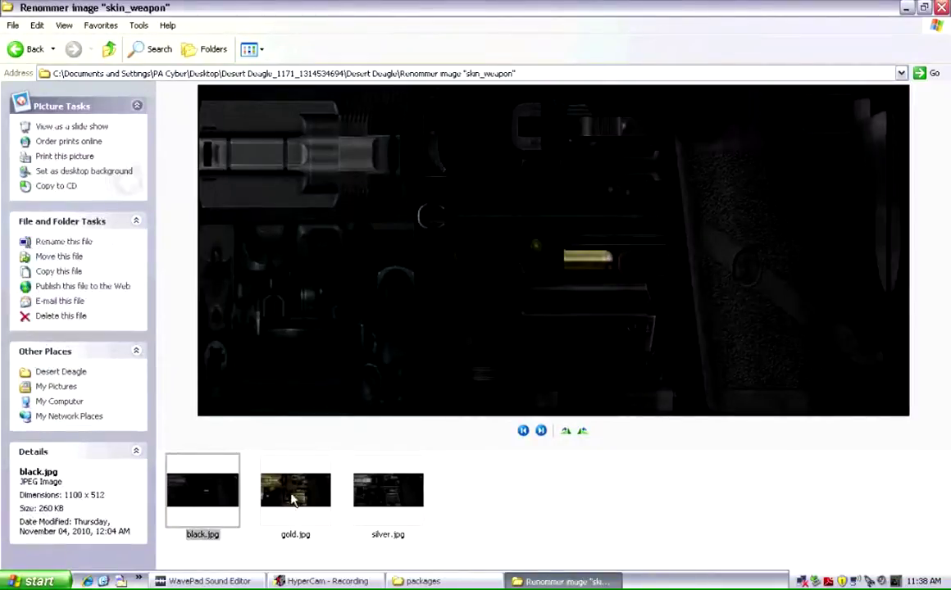
click(293, 498)
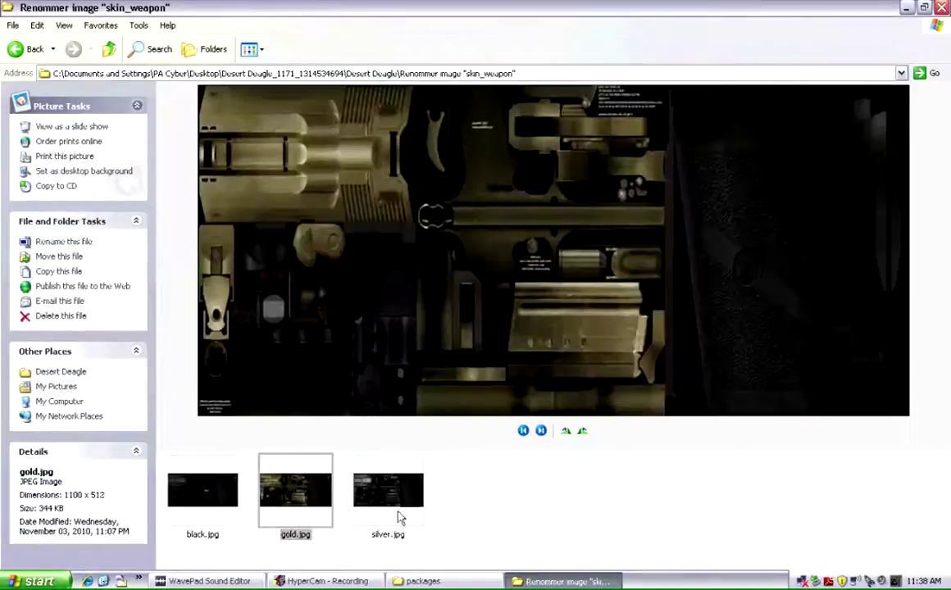
click(402, 490)
key(BackSpace)
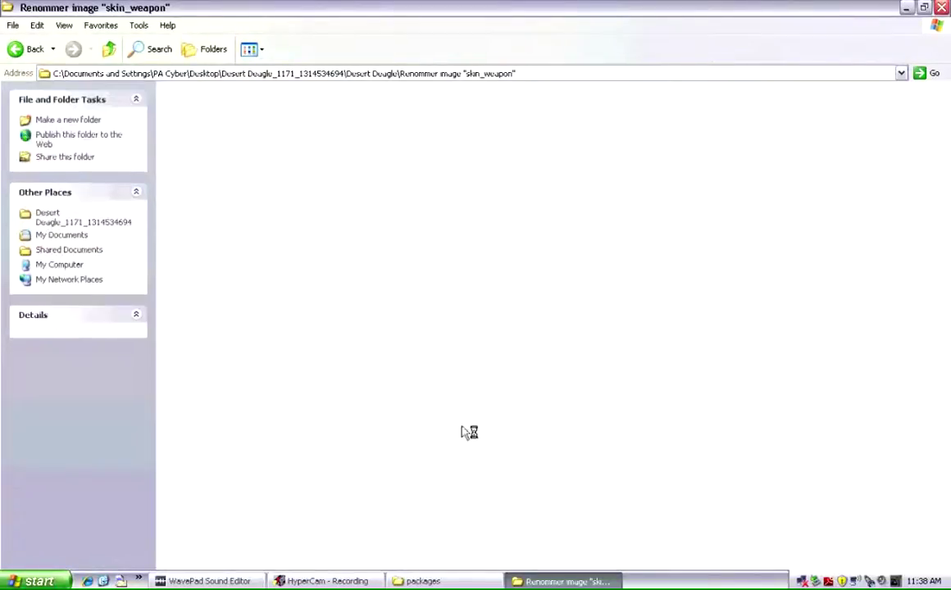
Open the mod's package folder and compare its subfolders with the audio and models folders in the game's packages folder.
click(187, 116)
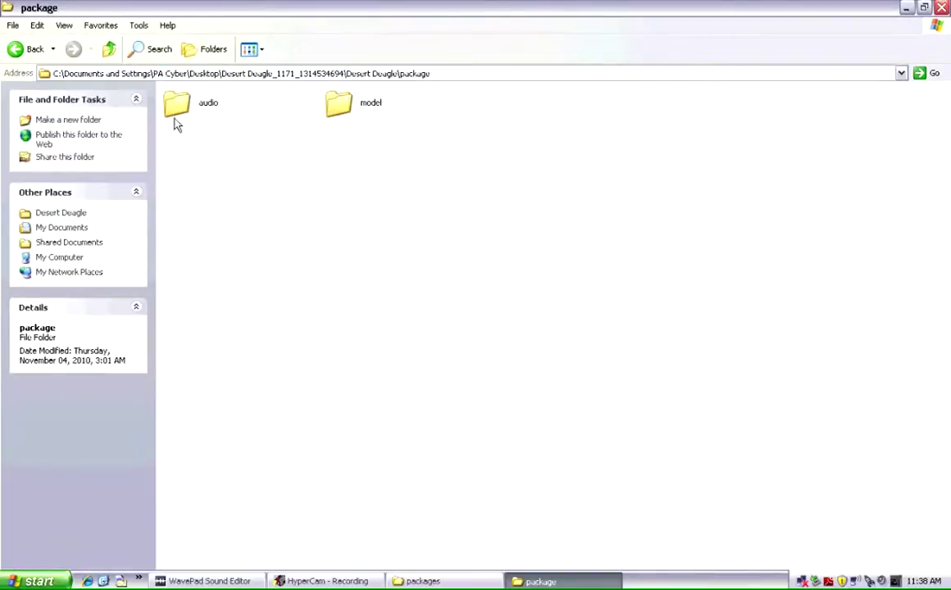
click(423, 581)
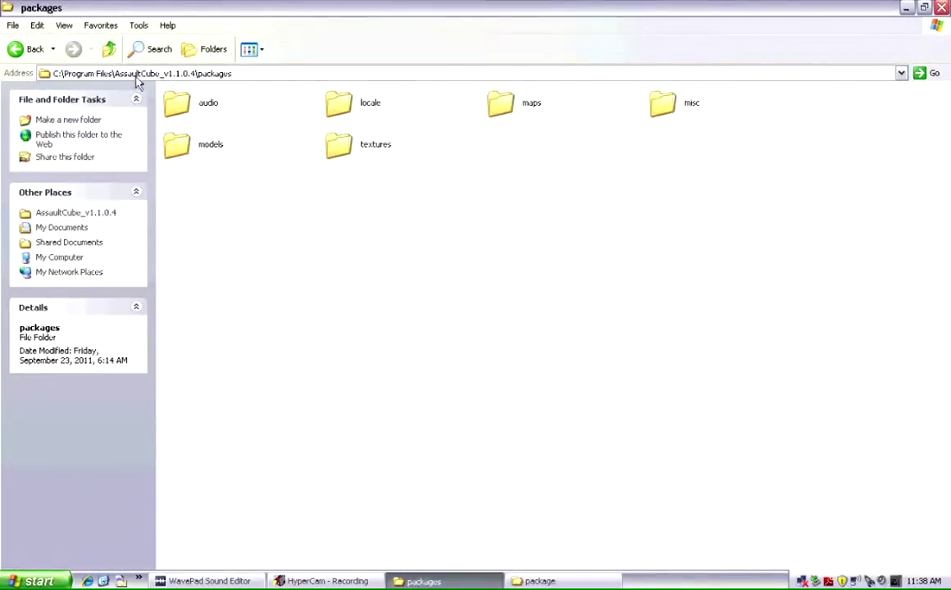
click(178, 109)
click(199, 148)
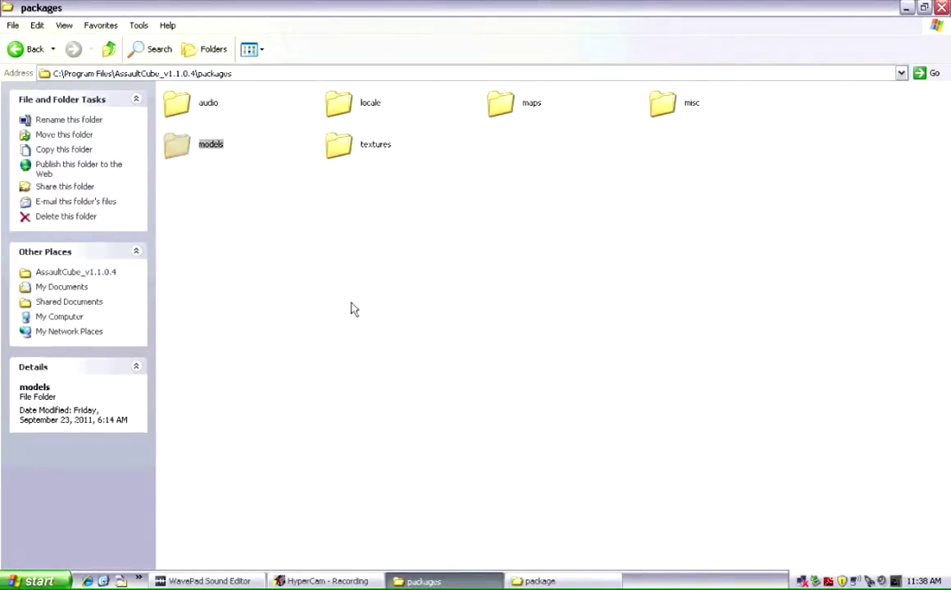
key(alt+Tab)
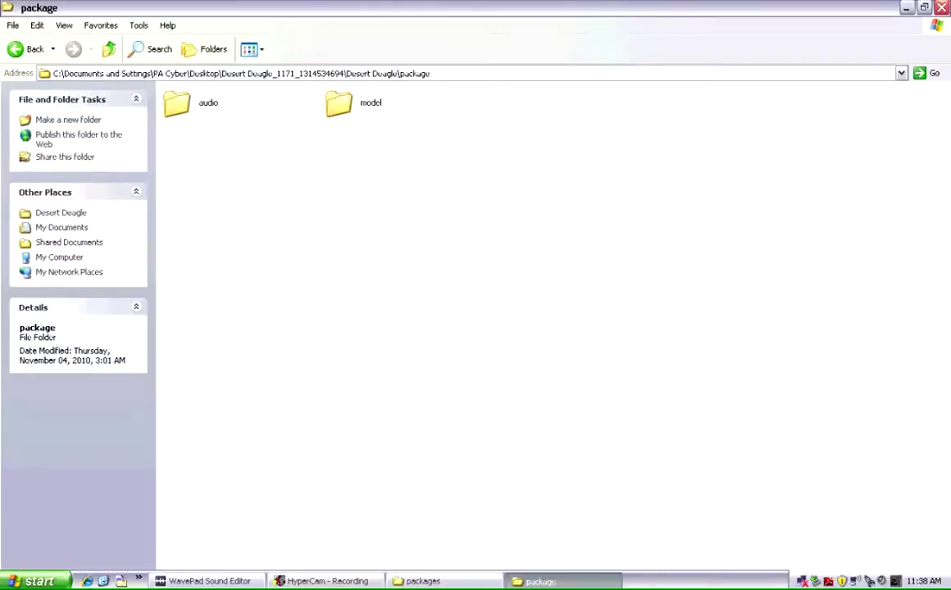
Look inside the mod's audio folder and open the matching audio\sounds folder in the game's packages folder.
double_click(181, 104)
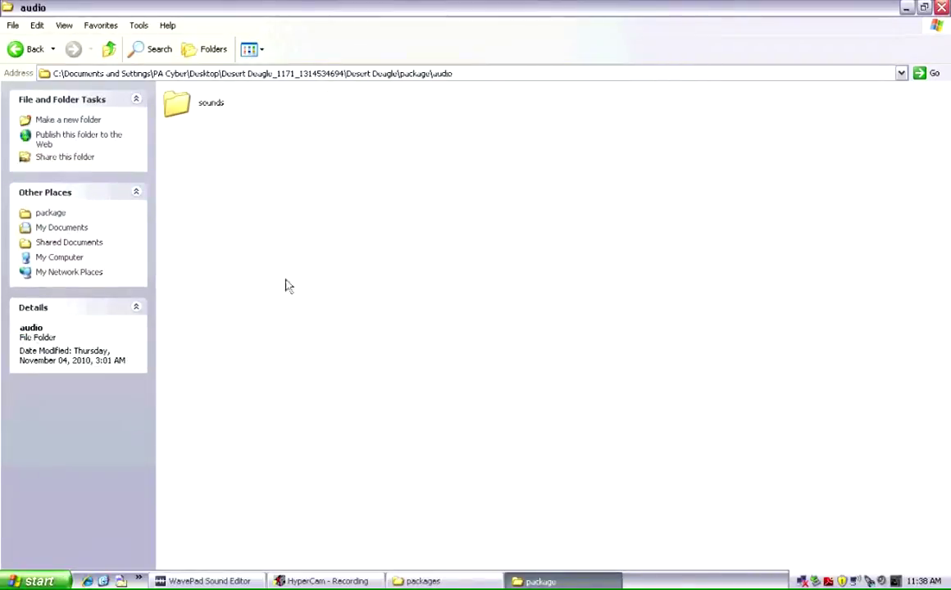
double_click(181, 101)
key(BackSpace)
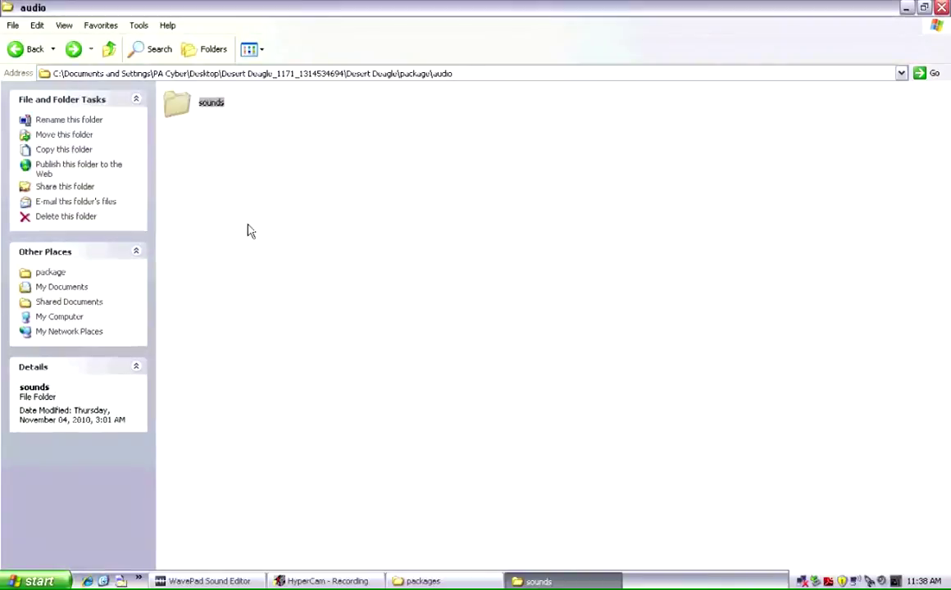
click(423, 581)
click(173, 111)
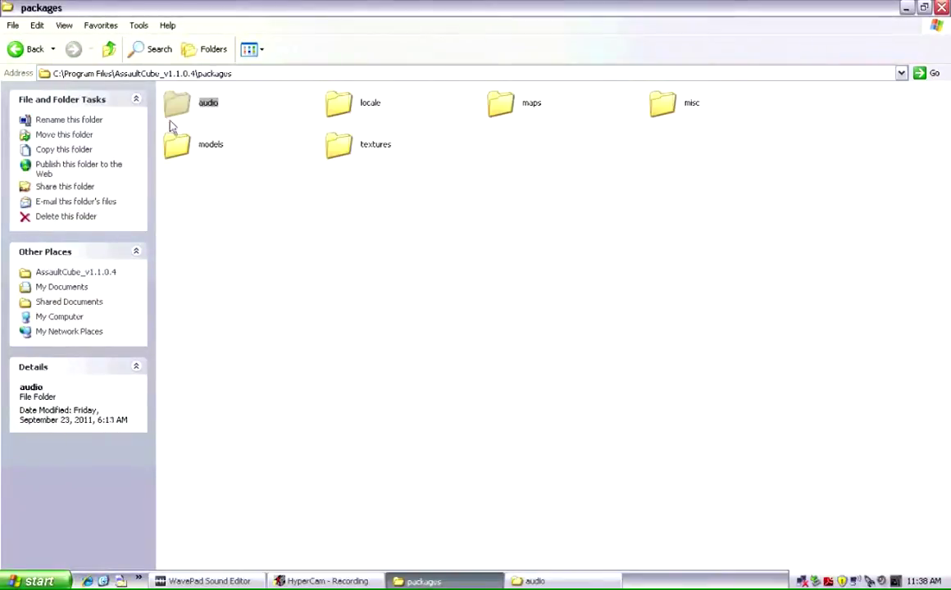
double_click(178, 110)
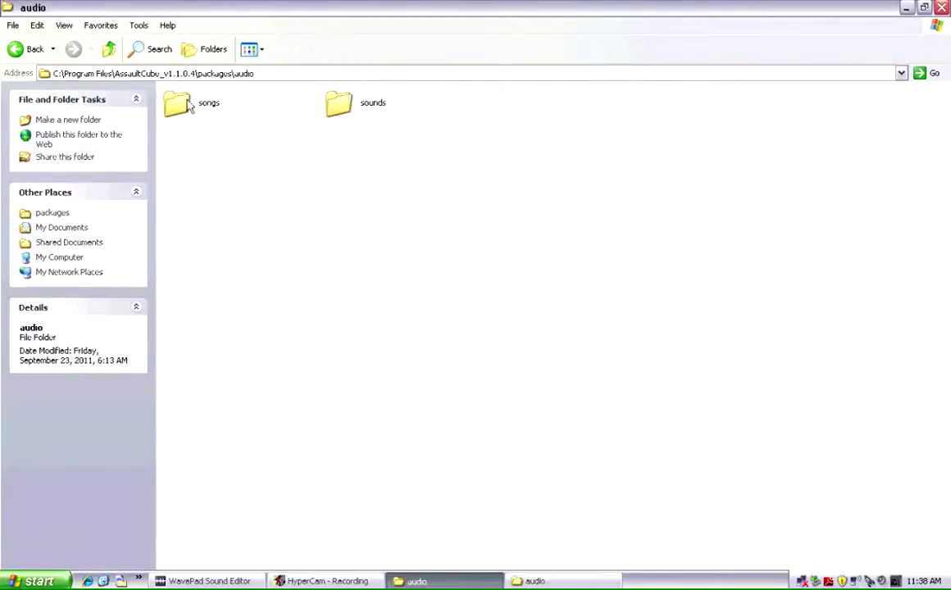
double_click(332, 105)
Open the weapon folder inside audio\sounds in both the Desert Deagle package and the game's packages folder.
click(535, 582)
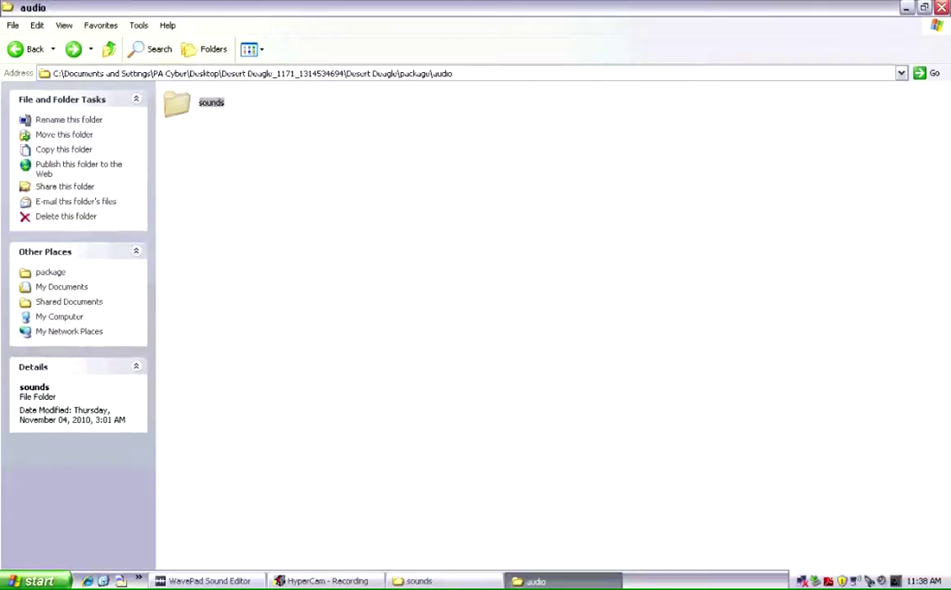
double_click(181, 105)
double_click(177, 101)
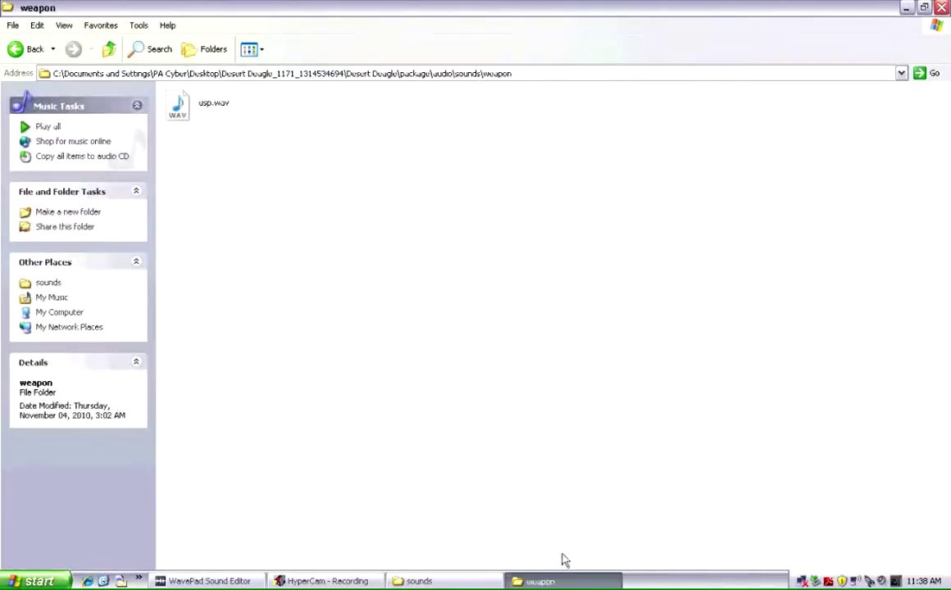
key(alt+Tab)
double_click(338, 144)
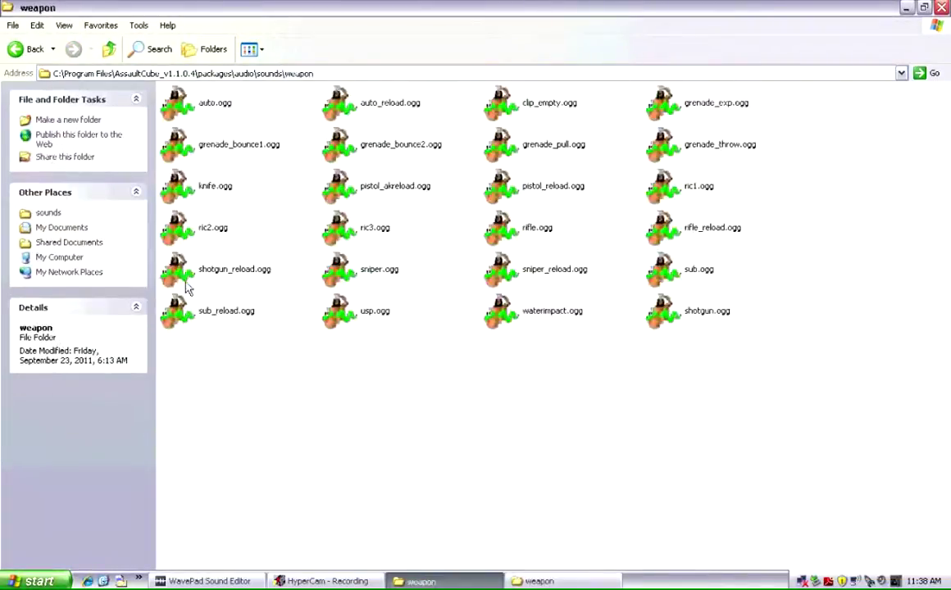
Copy usp.wav from the mod's weapon folder into the game's packages\audio\sounds\weapon folder.
key(alt+Tab)
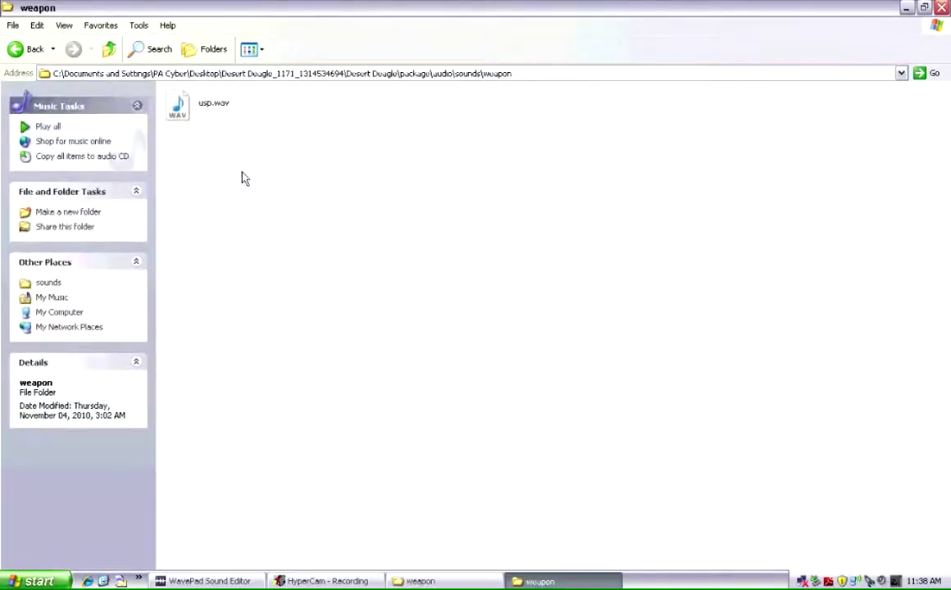
right_click(172, 102)
click(197, 338)
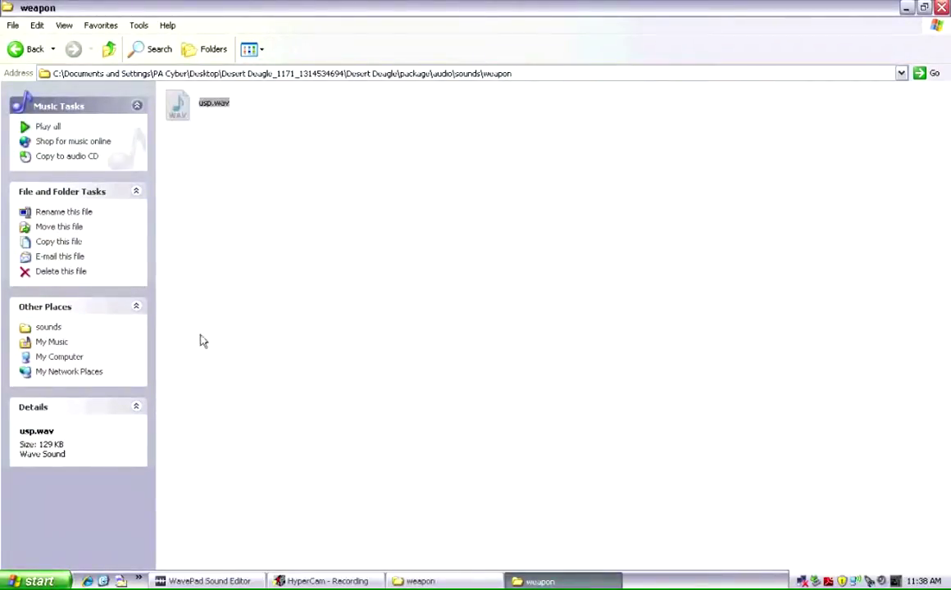
click(450, 581)
right_click(558, 499)
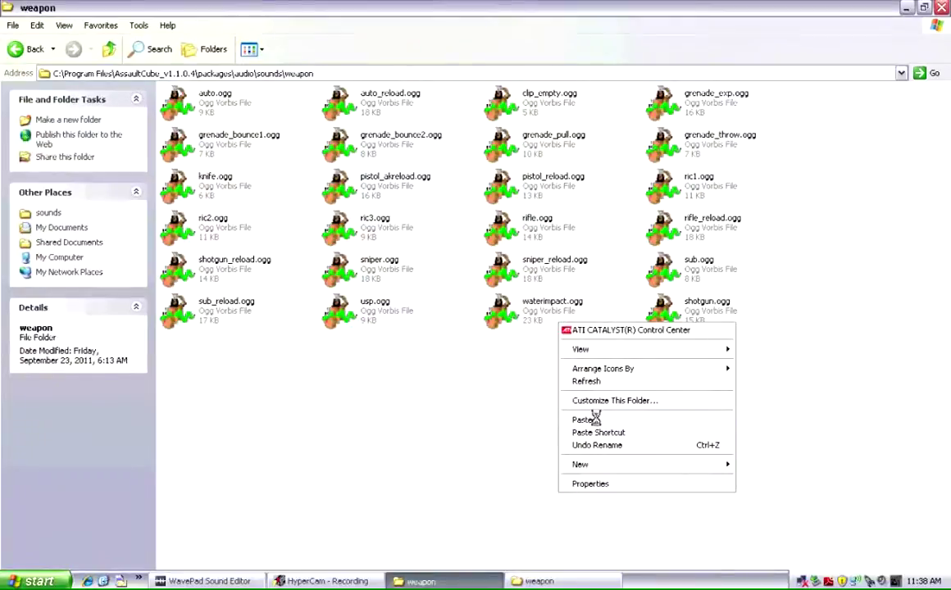
click(566, 417)
Return from the mod's weapon sound folder to the Desert Deagle package folder.
click(594, 581)
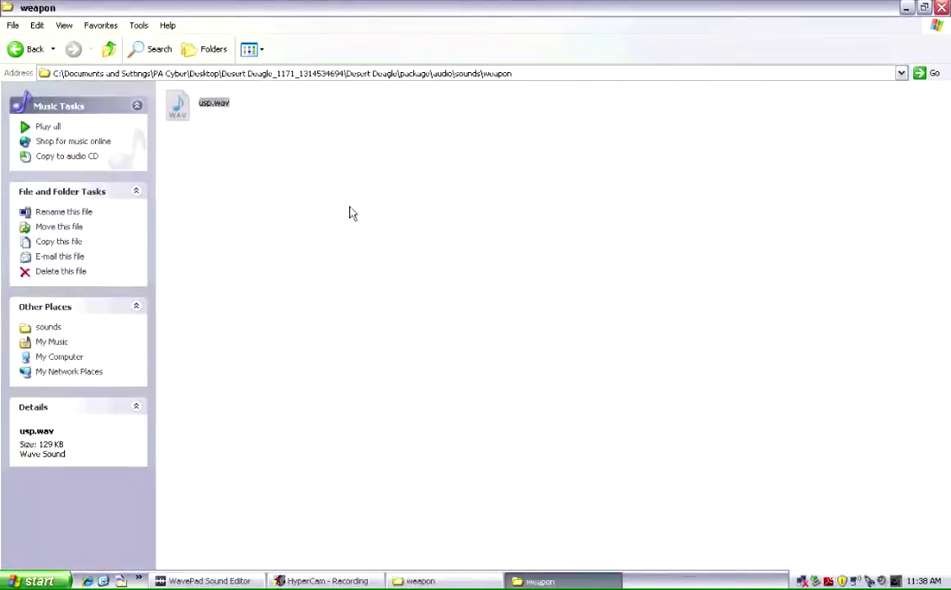
key(BackSpace)
key(BackSpace)
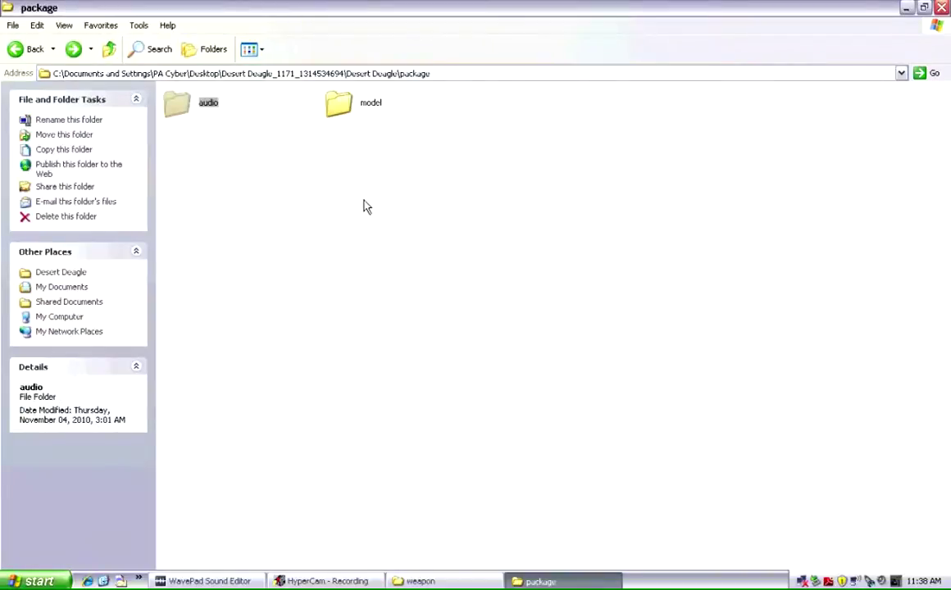
key(BackSpace)
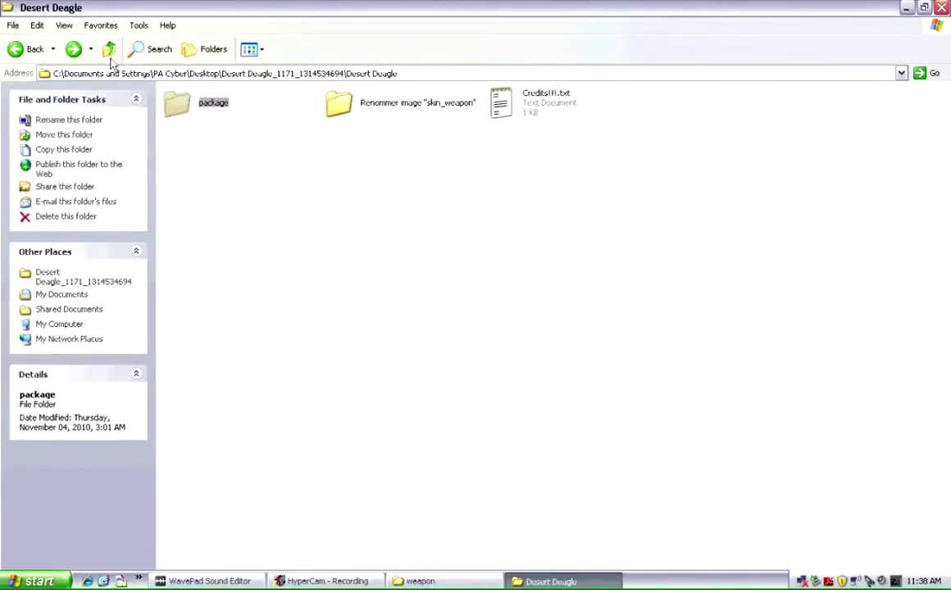
double_click(174, 104)
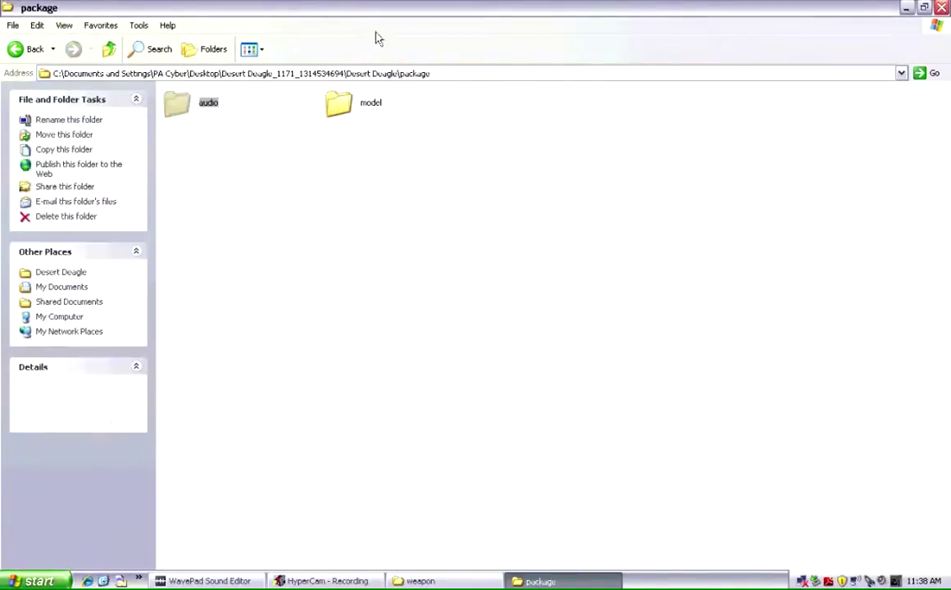
Go back up from the game's weapon sound folder to packages and open its models folder.
click(421, 582)
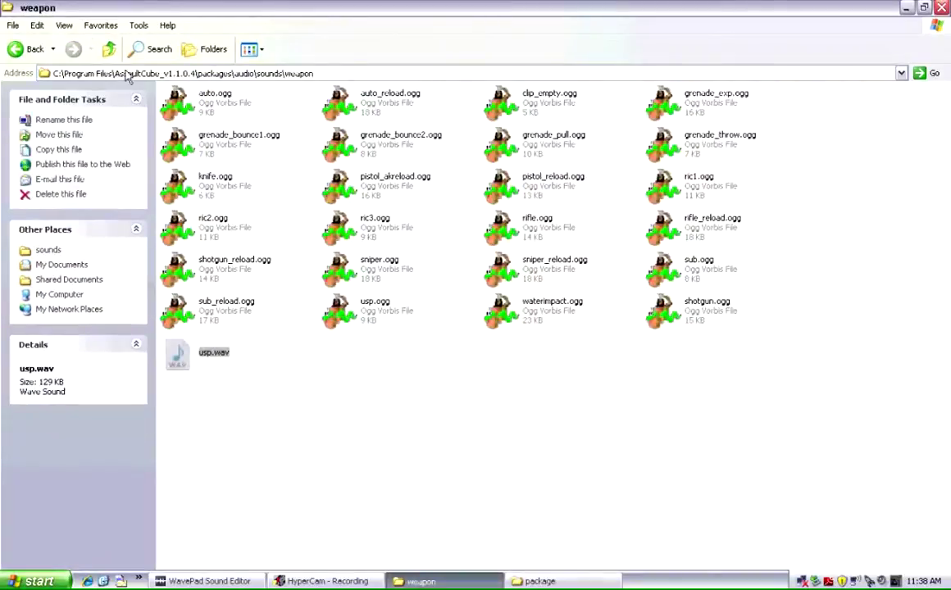
click(109, 49)
click(108, 49)
click(109, 50)
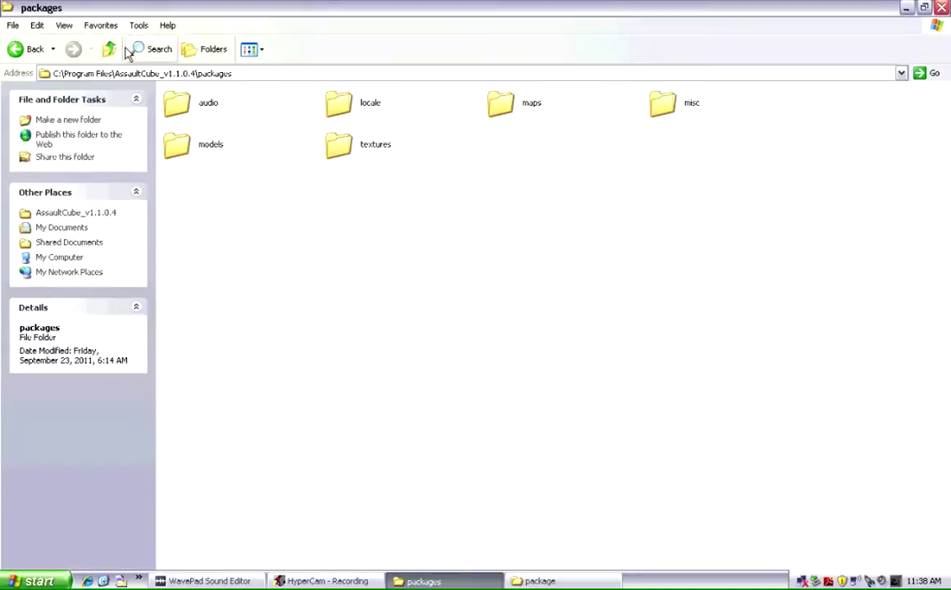
double_click(176, 141)
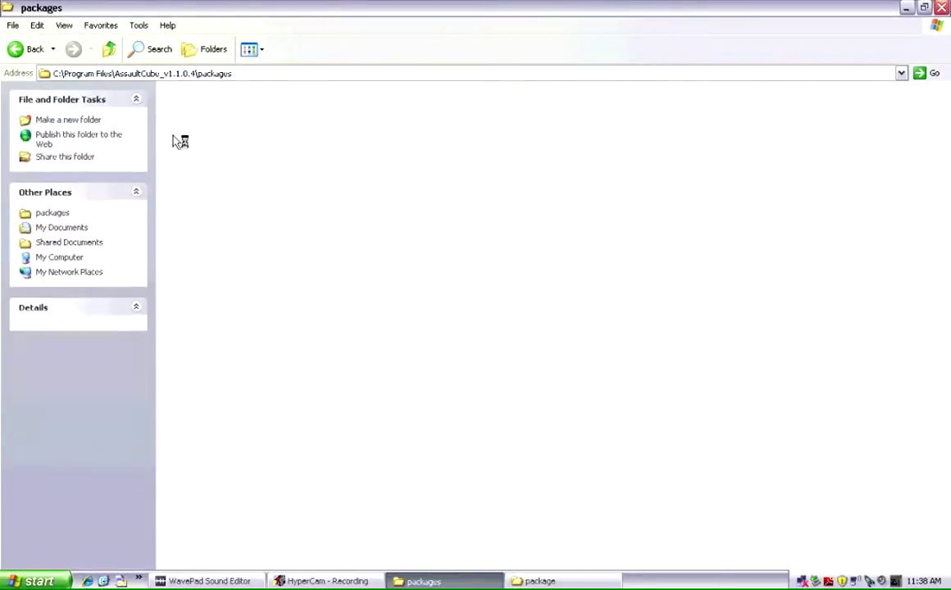
Open the mod's model\weapon folder and the matching weapons folder inside the game's models folder.
click(537, 581)
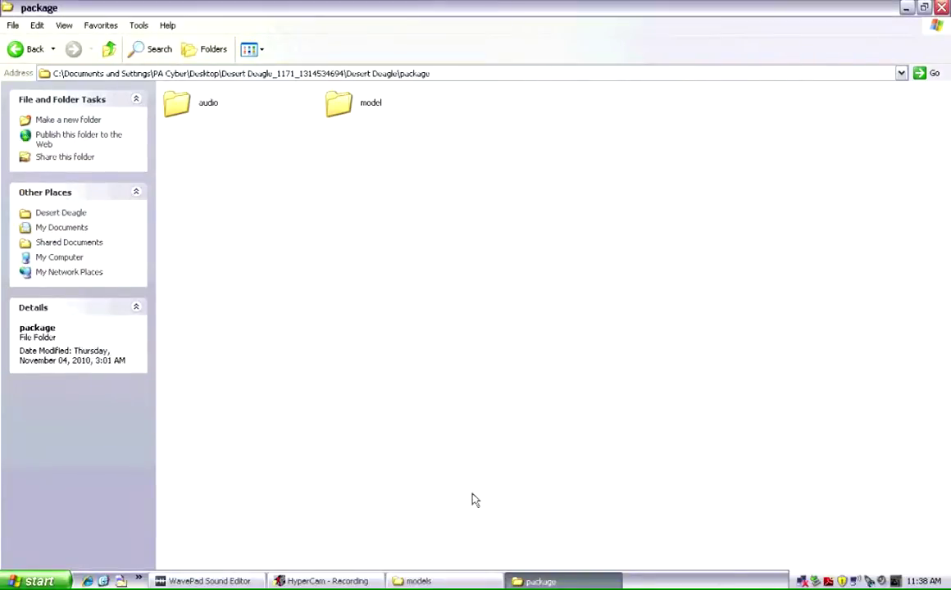
double_click(326, 102)
double_click(197, 113)
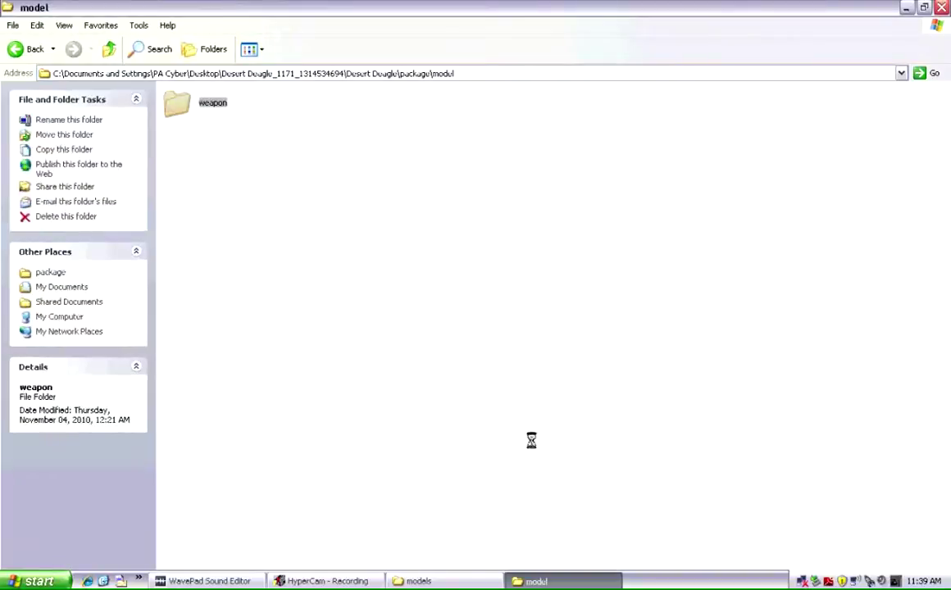
click(464, 574)
double_click(187, 158)
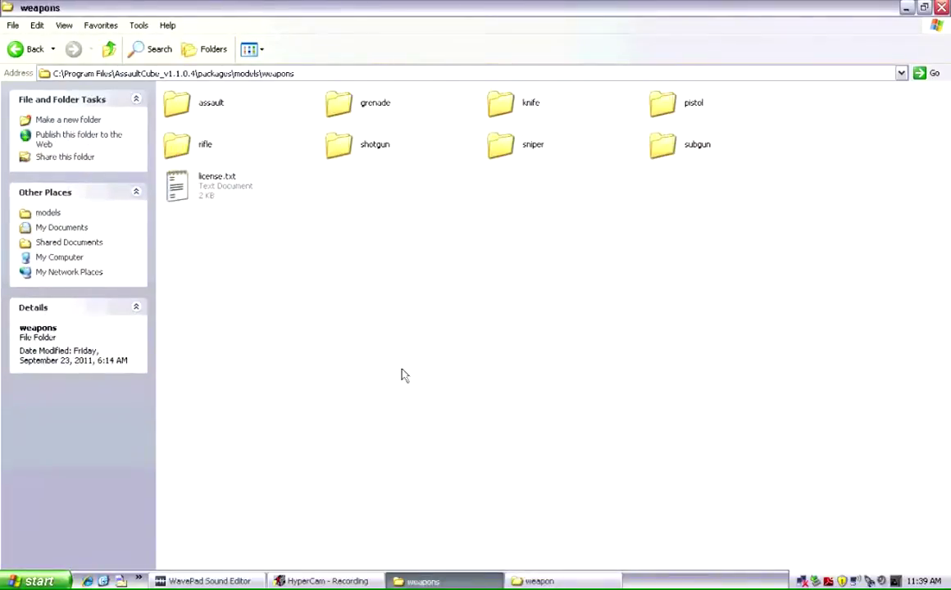
Go through the pistol, knife, grenade, assault and rifle folders in the game's models\weapons folder and check the rifle folder's summary.
drag(892, 189, 715, 161)
click(662, 102)
click(504, 103)
click(324, 100)
click(177, 105)
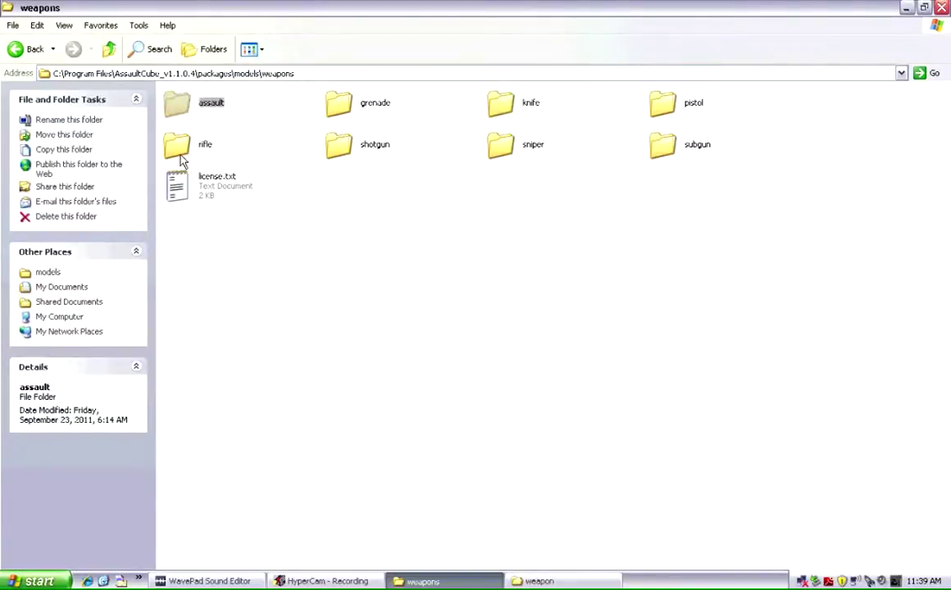
click(181, 156)
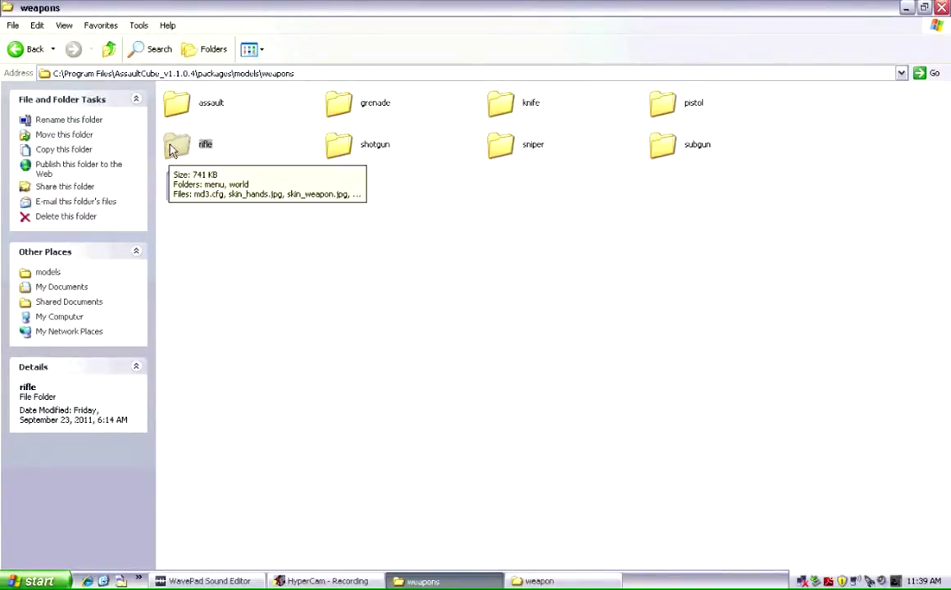
Go through the shotgun, sniper and subgun folders in the game's models\weapons folder.
click(337, 145)
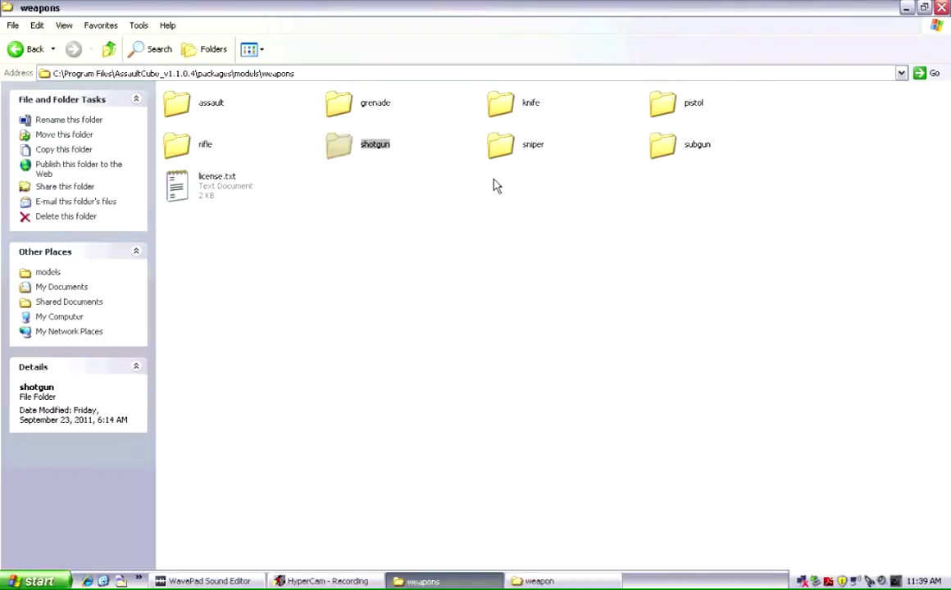
click(503, 155)
click(662, 145)
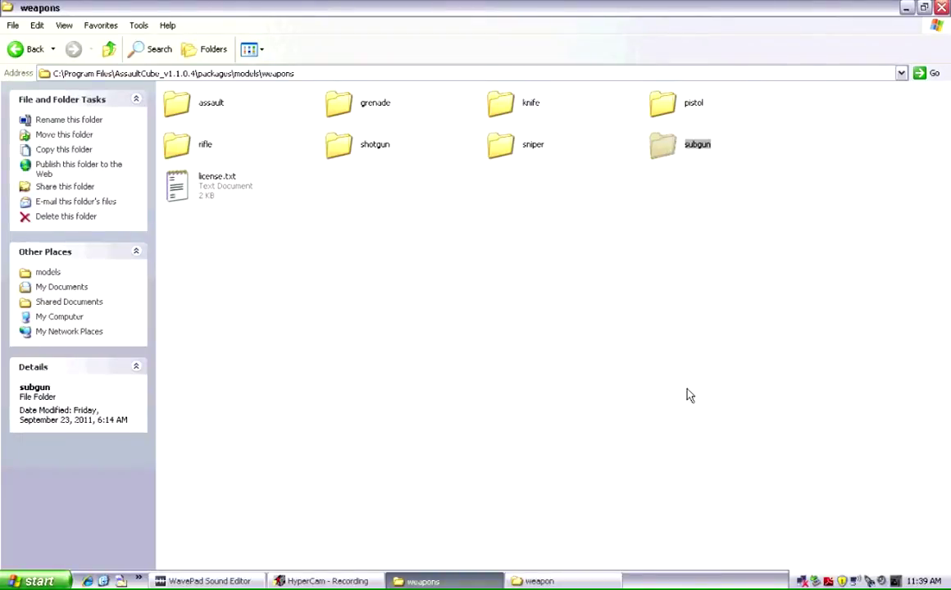
Open the pistol folder in the mod's model\weapon folder and the matching pistol folder in the game's models\weapons folder.
click(540, 581)
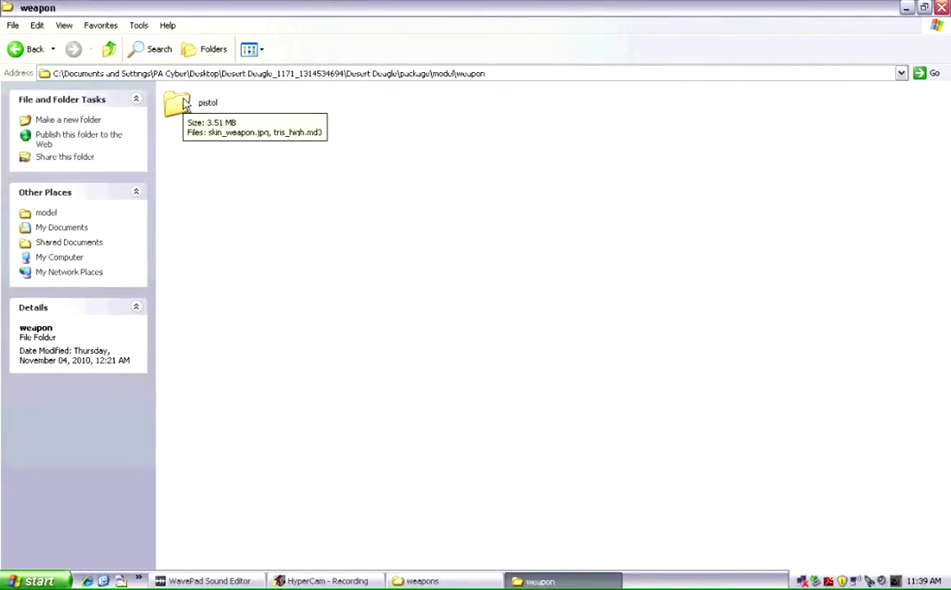
click(182, 104)
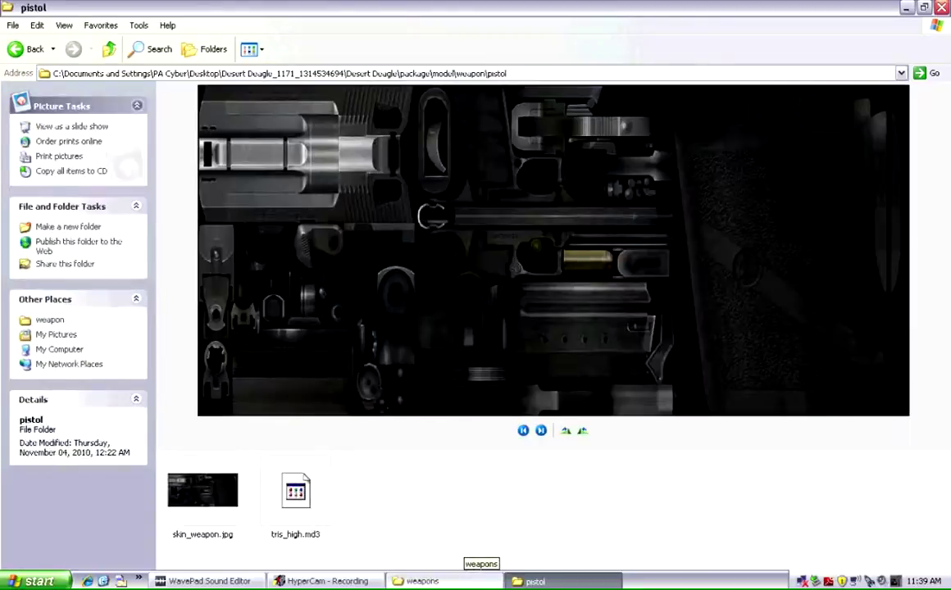
click(461, 580)
double_click(663, 104)
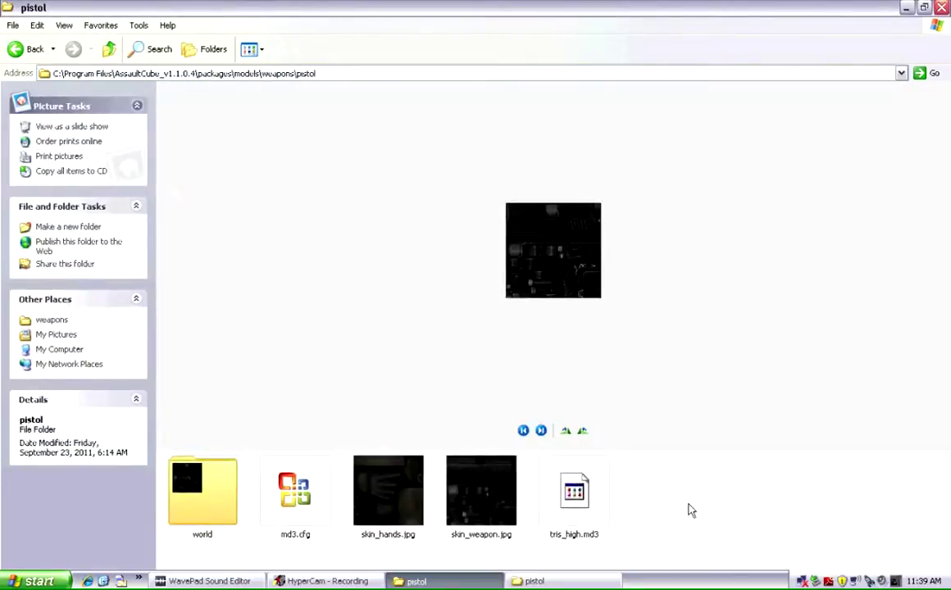
Copy the mod's skin_weapon.jpg and tris_high.md3 into the game's pistol folder, replace all existing files and check both copies.
click(542, 580)
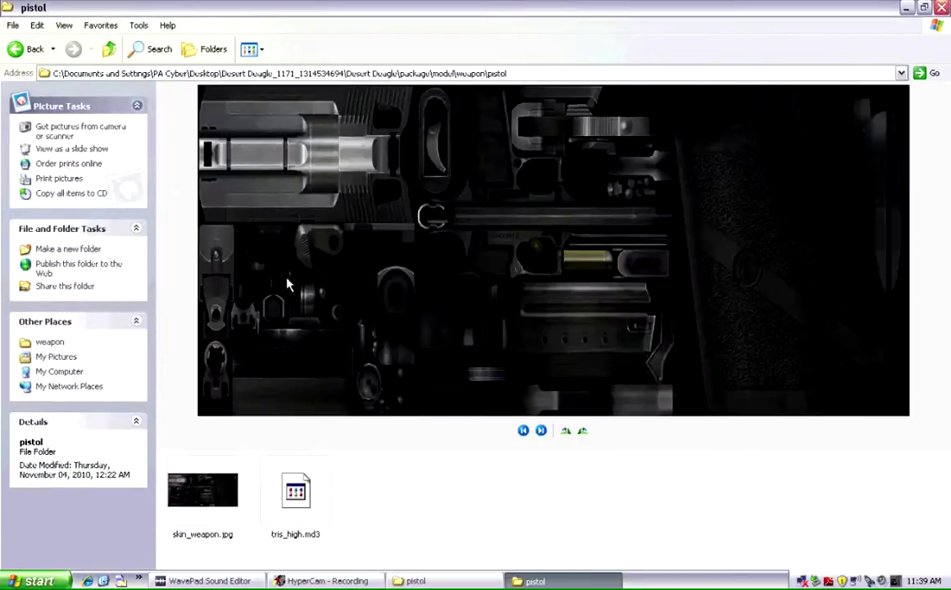
drag(393, 514, 680, 524)
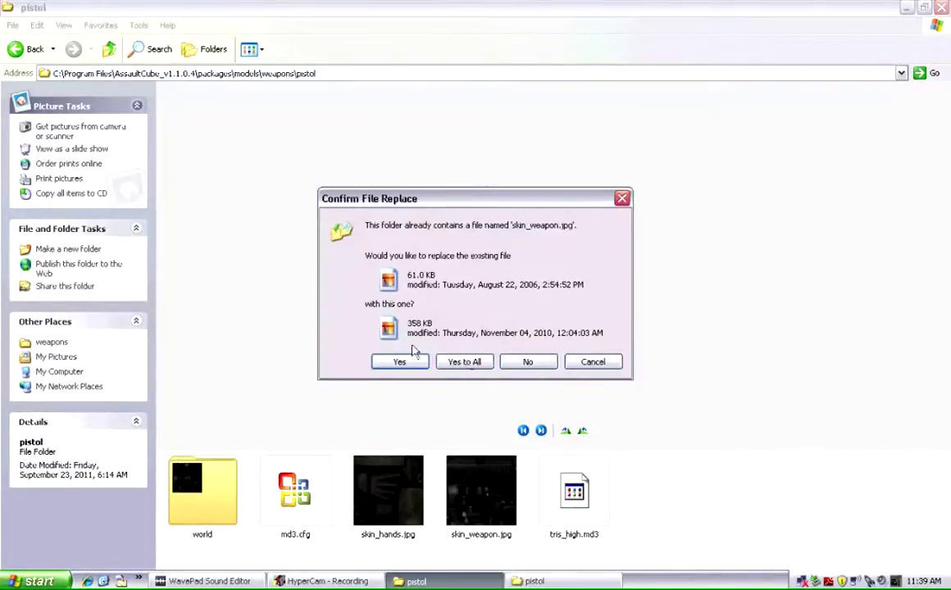
click(465, 361)
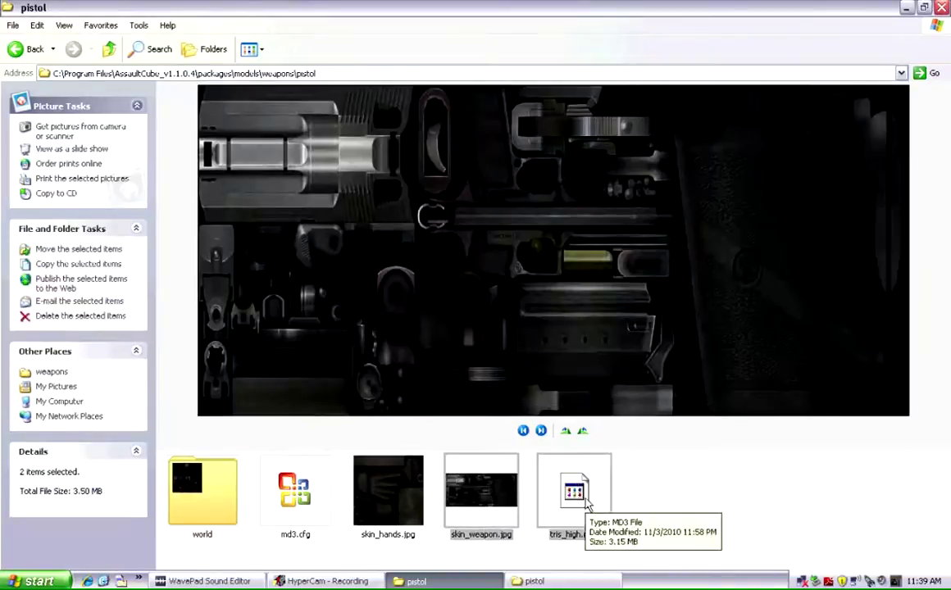
click(587, 505)
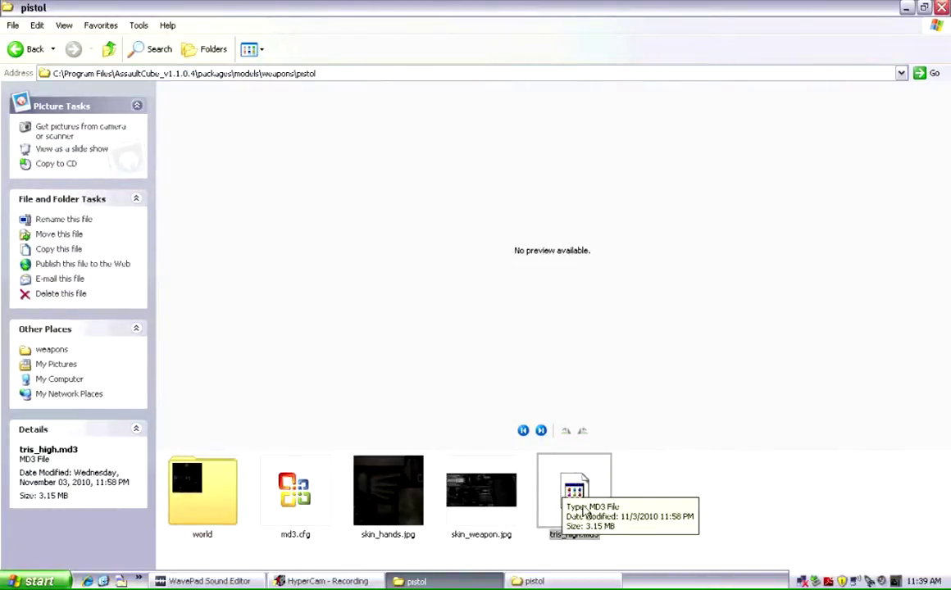
click(482, 492)
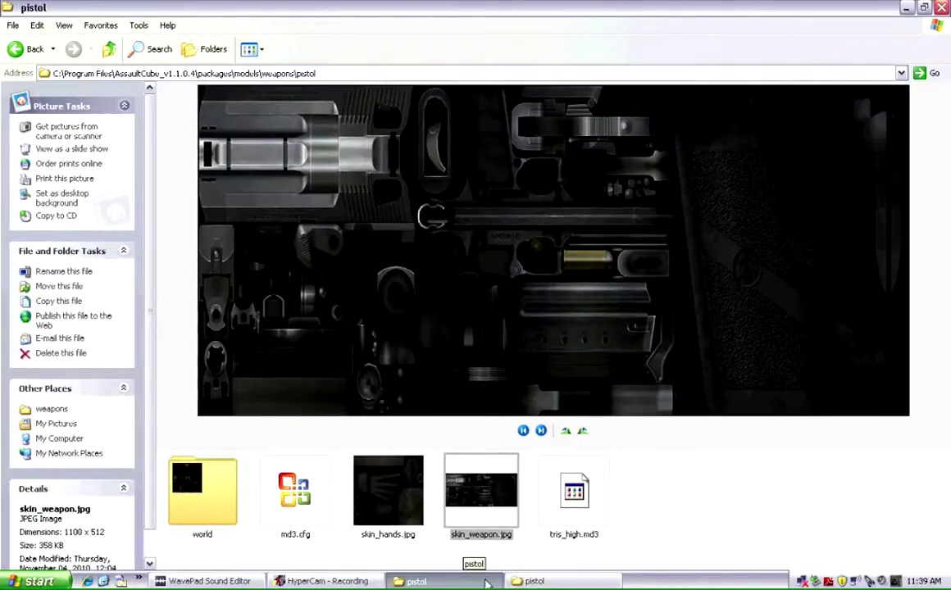
Return the game window to the models\weapons folder and close the mod's pistol folder window.
key(BackSpace)
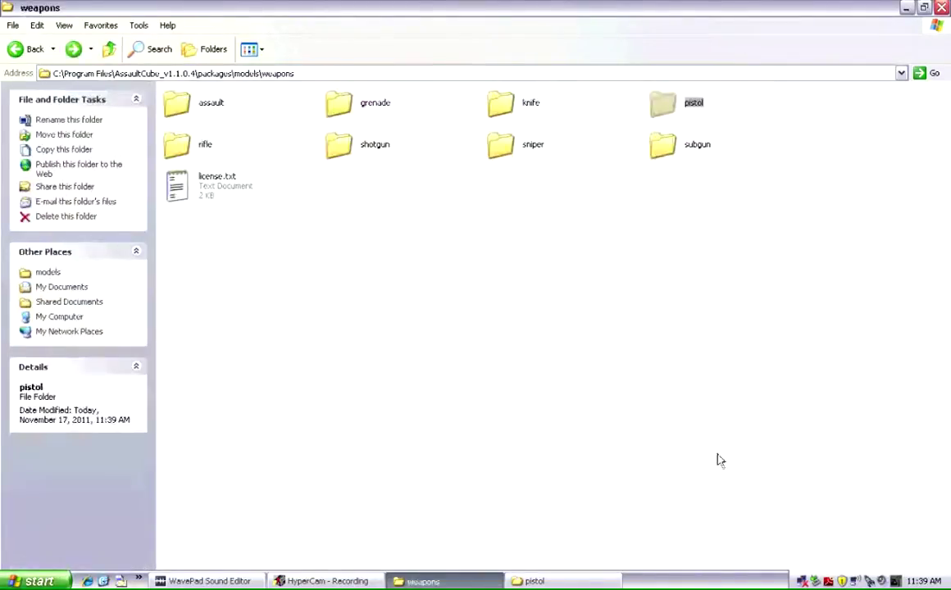
click(590, 579)
click(940, 7)
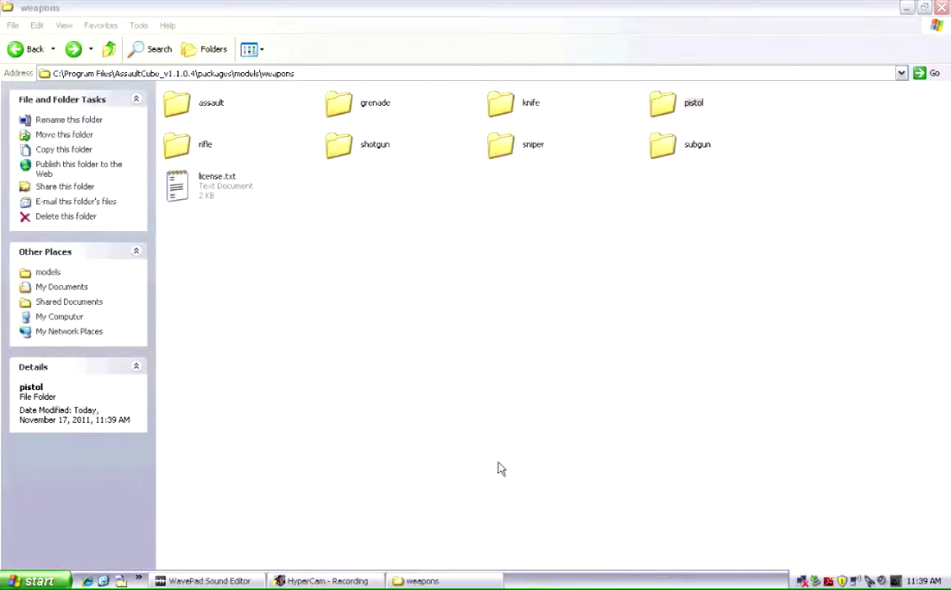
Move skin_weapon.jpg from the desktop into the game's rifle folder, replacing the existing file.
click(121, 581)
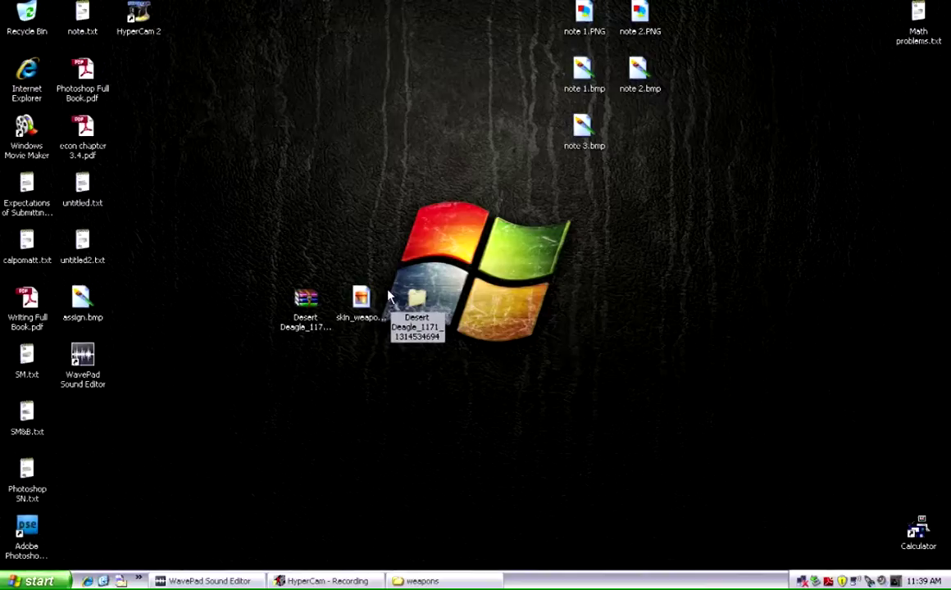
click(359, 299)
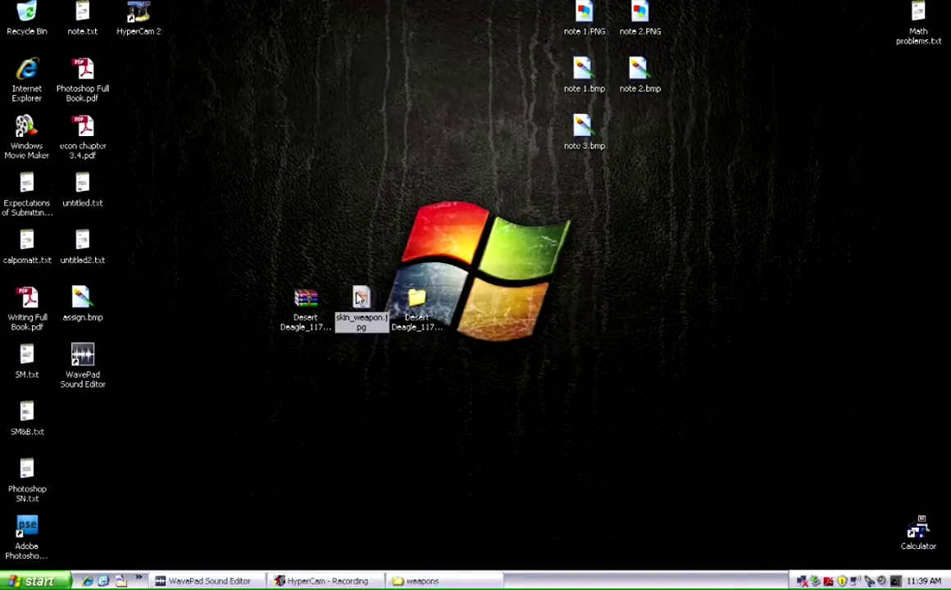
mouse_move(359, 300)
mouse_down()
mouse_move(427, 490)
mouse_move(425, 585)
mouse_move(422, 365)
mouse_move(454, 292)
mouse_move(613, 344)
mouse_move(668, 192)
mouse_move(577, 135)
mouse_move(185, 147)
mouse_up()
click(472, 333)
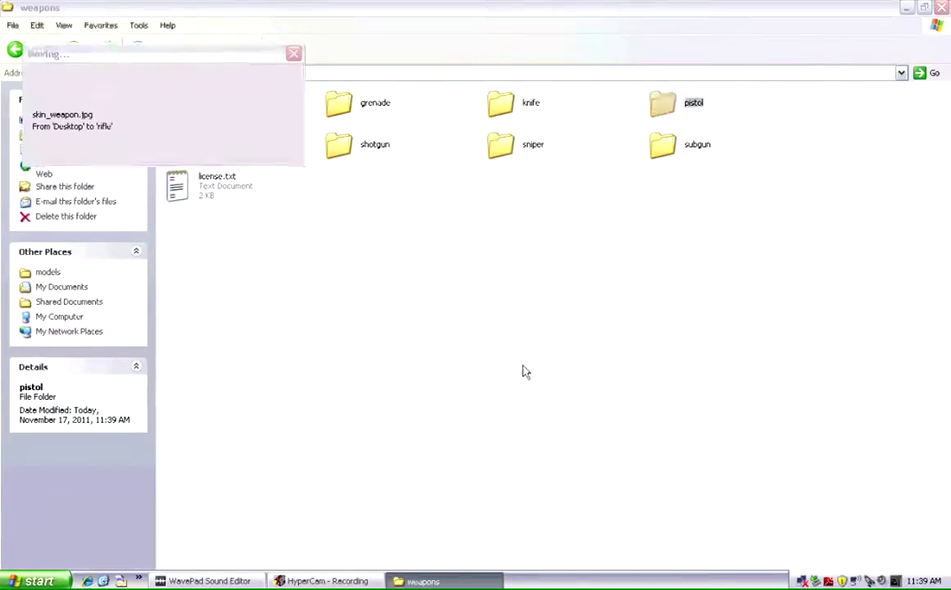
Open the game's rifle folder to check the new skin, and launch AssaultCube.
click(168, 148)
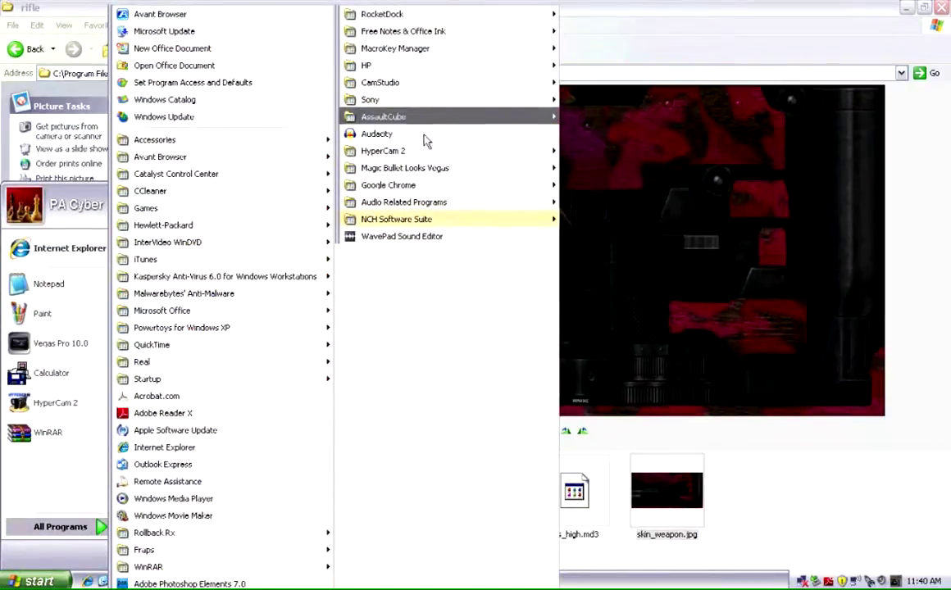
mouse_move(484, 114)
click(580, 119)
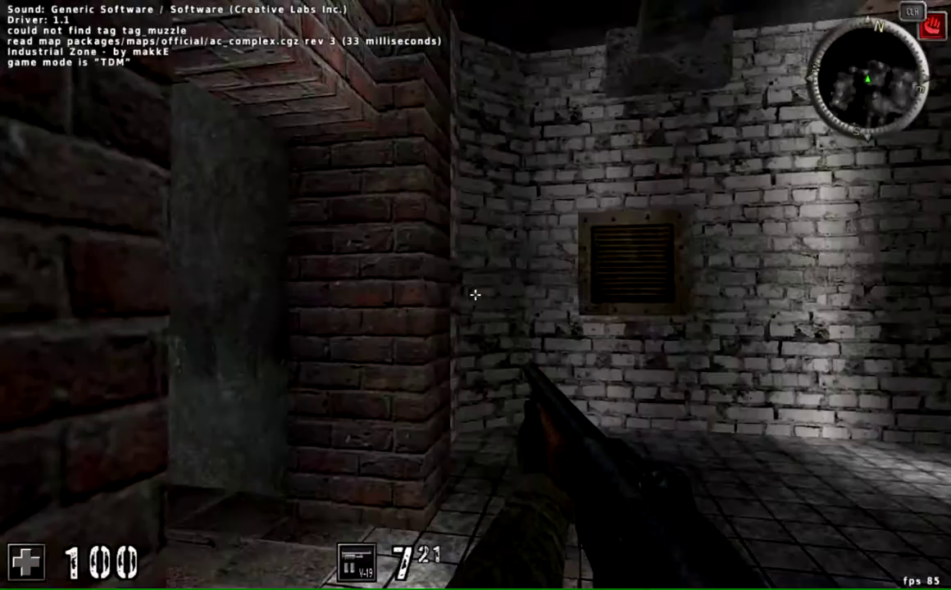
Switch to the pistol in the match and fire it to check the new Desert Eagle model and sound.
key(w)
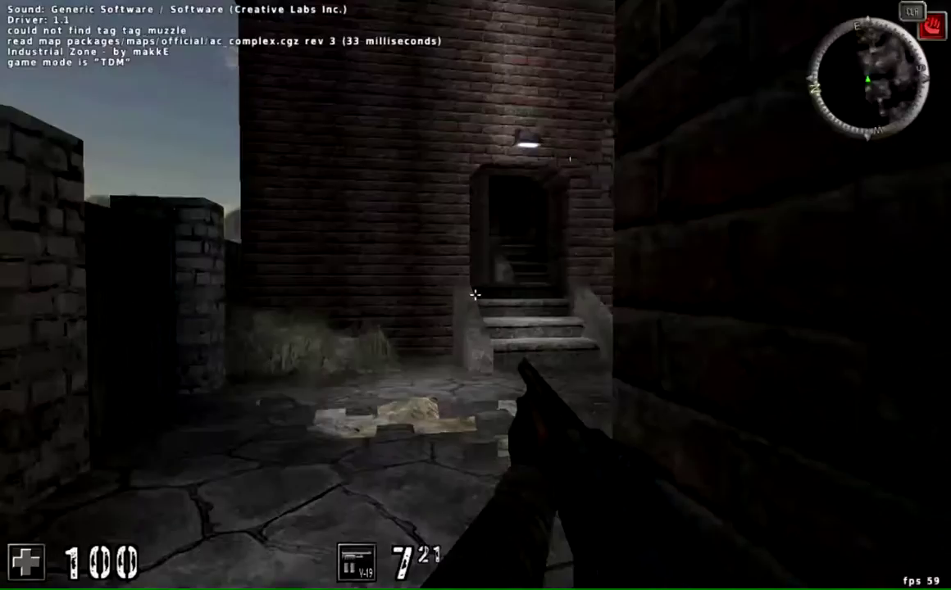
key(2)
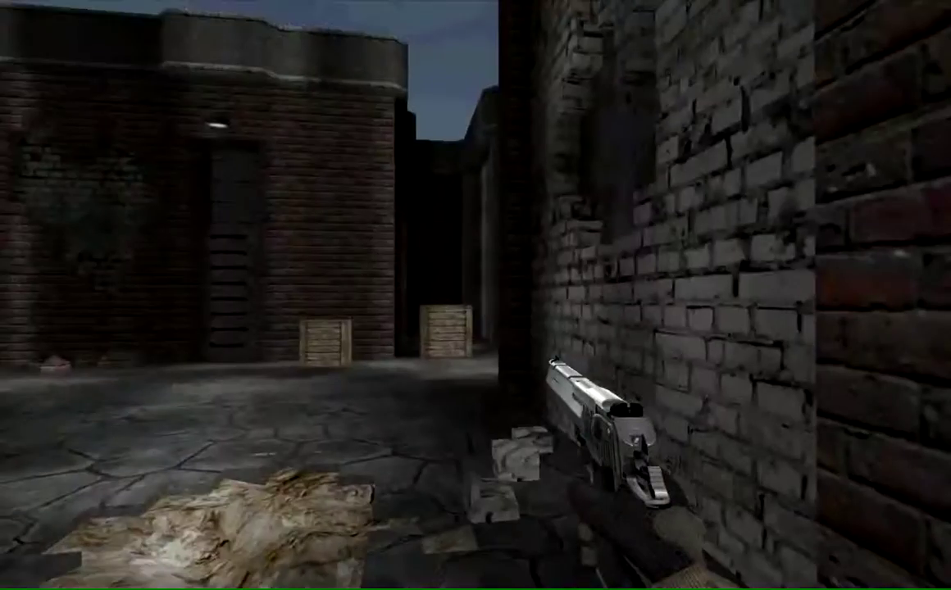
key(w)
click(475, 295)
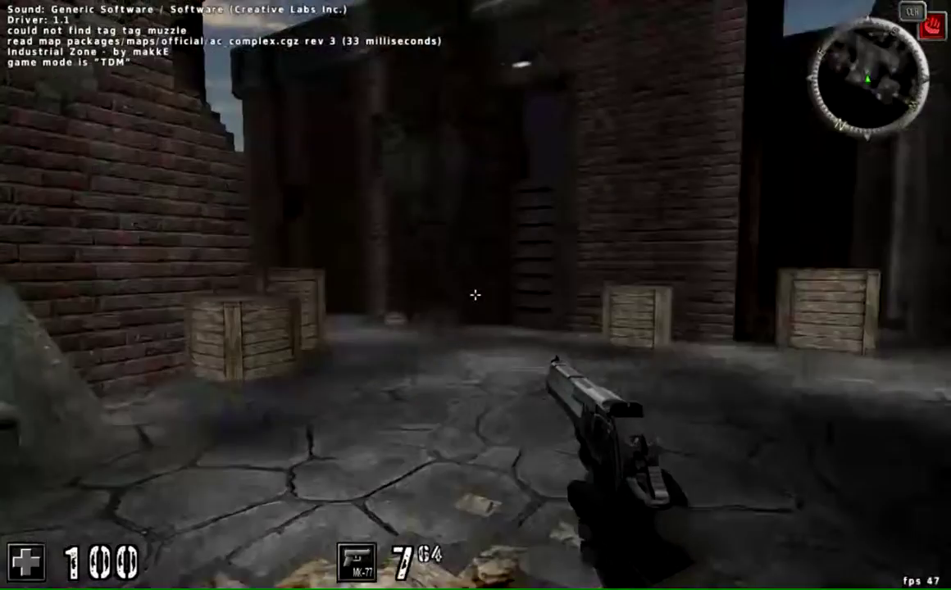
click(476, 295)
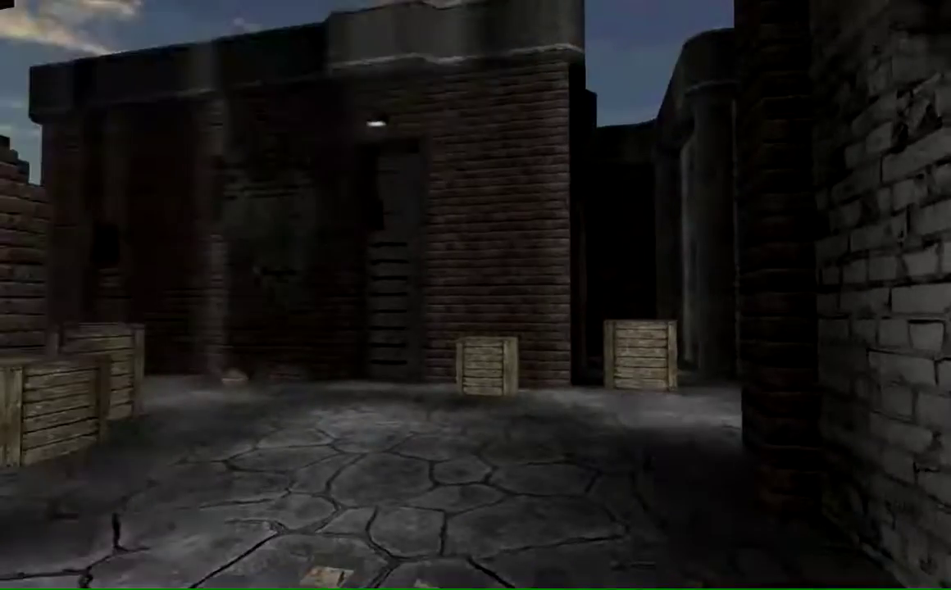
Walk around the map firing and reloading the pistol to check its modded look and sounds in use.
key(w)
key(d)
key(w)
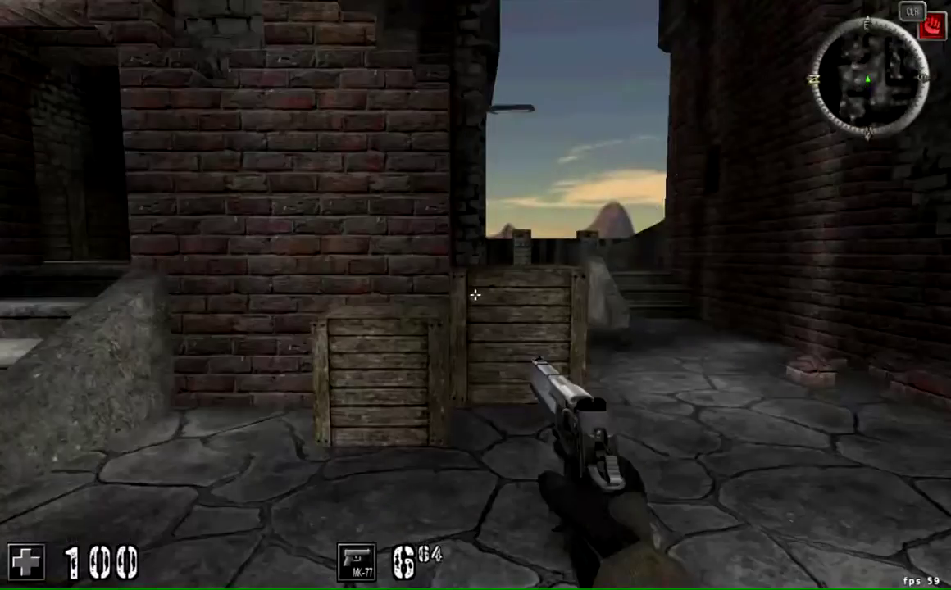
key(w)
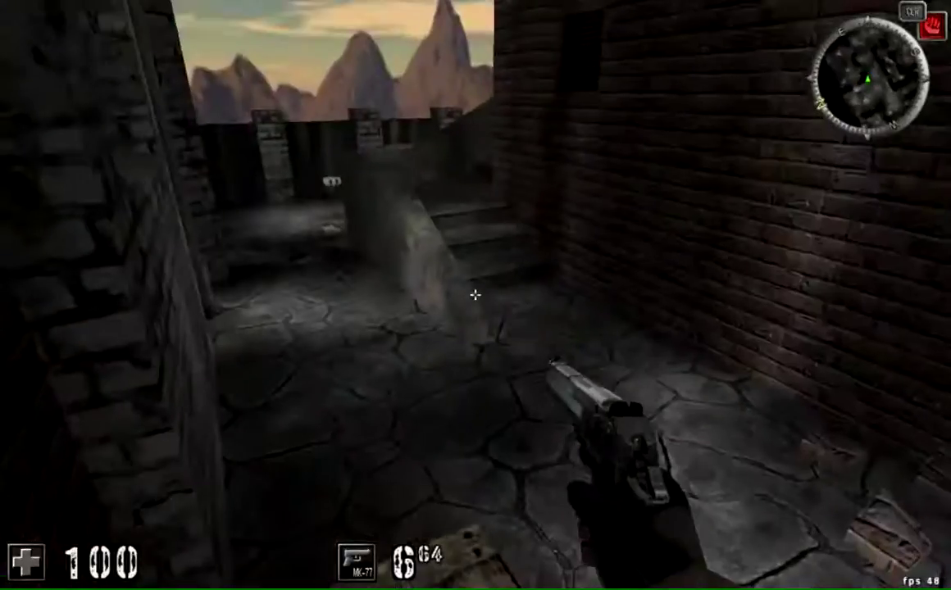
click(476, 295)
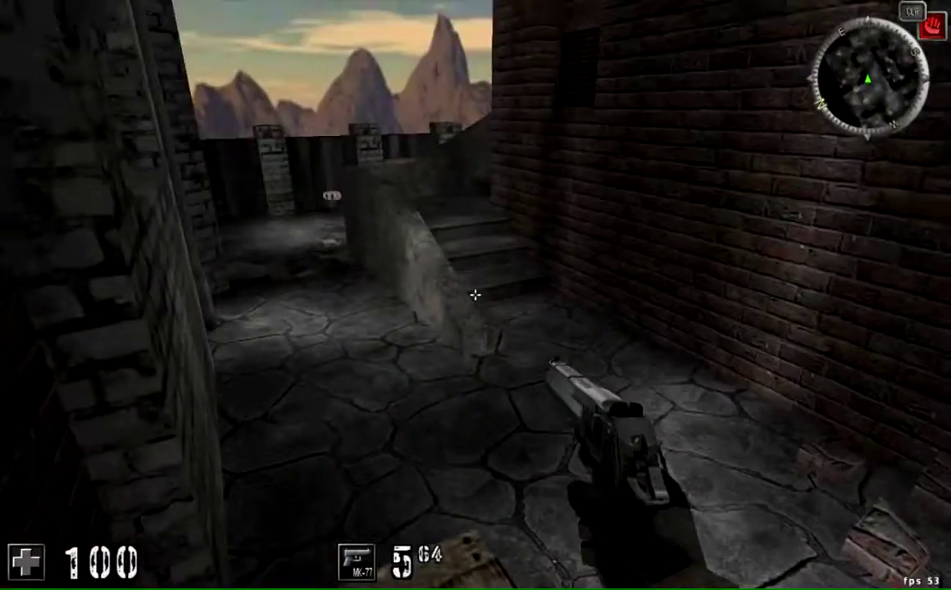
key(w)
click(476, 295)
key(r)
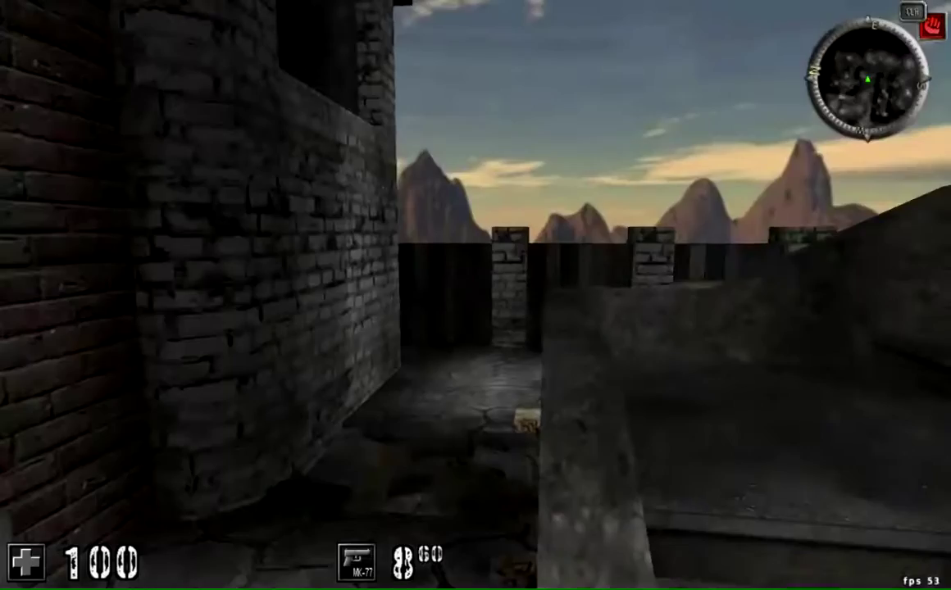
key(w)
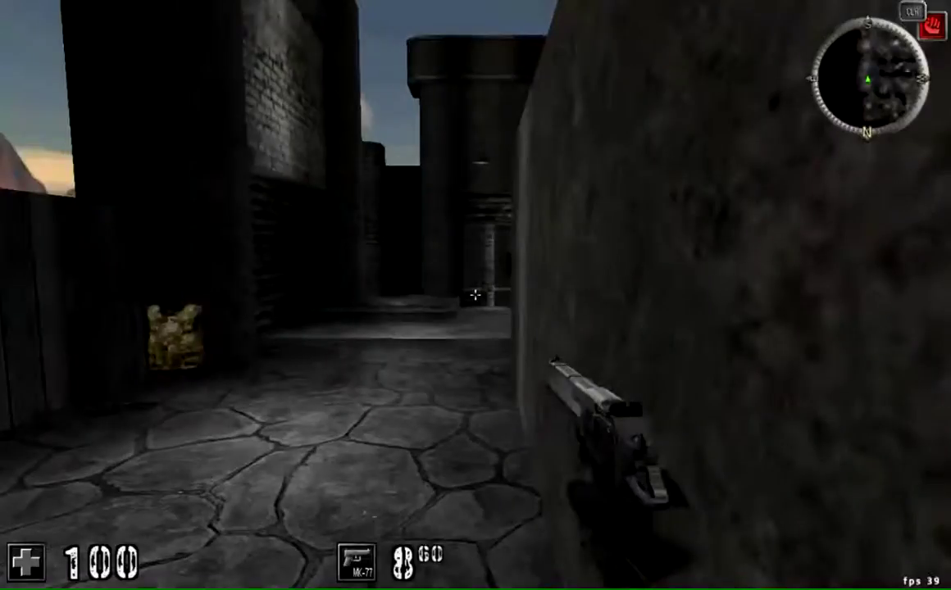
click(475, 295)
click(476, 295)
key(w)
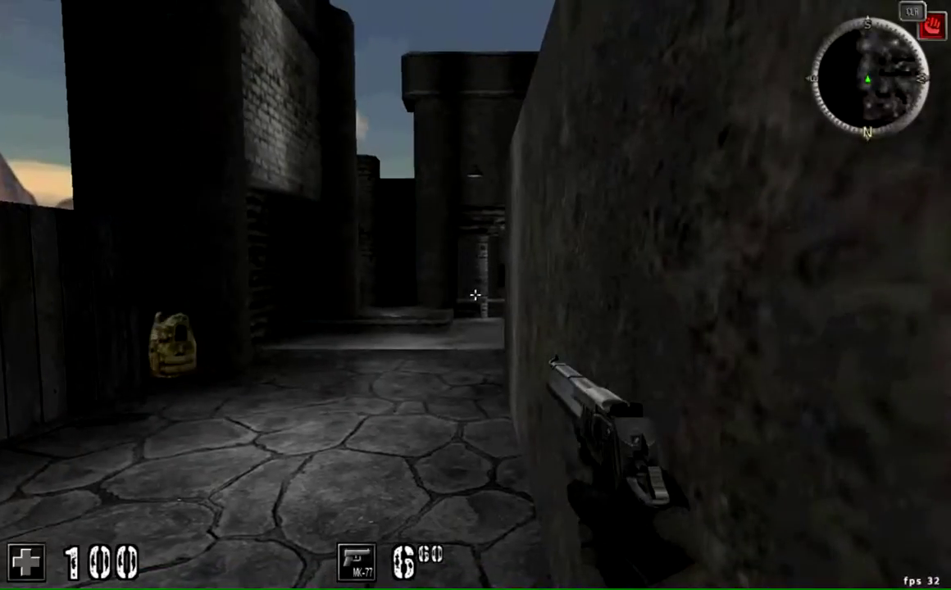
Choose the TMP-M&A Carbine as the primary weapon from the in-game weapons menu.
key(Escape)
key(Escape)
click(475, 296)
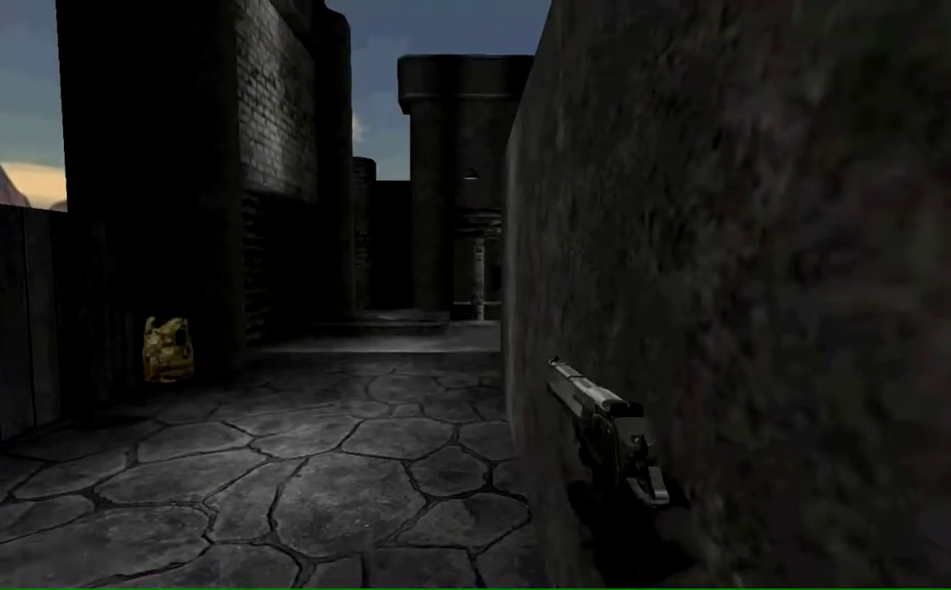
key(b)
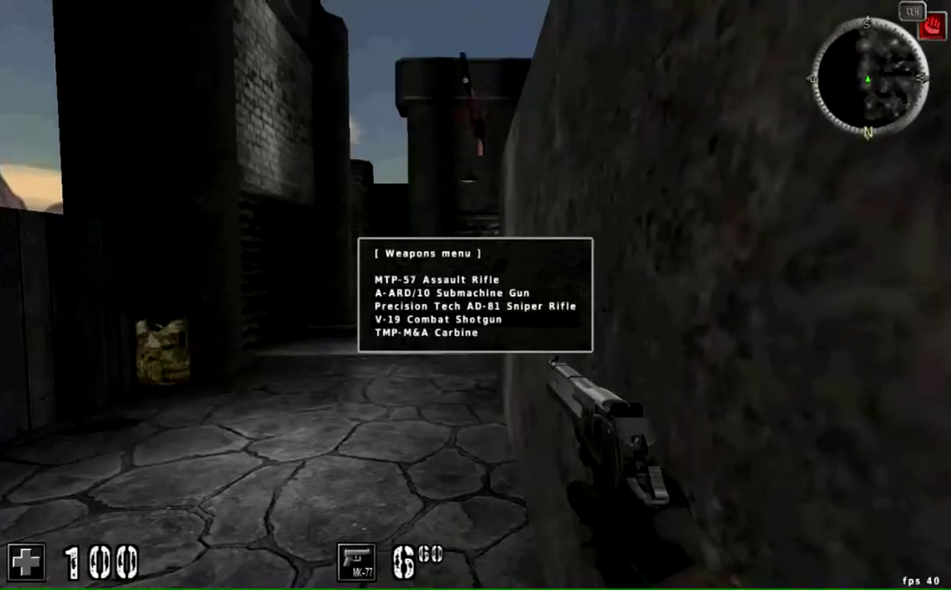
key(Escape)
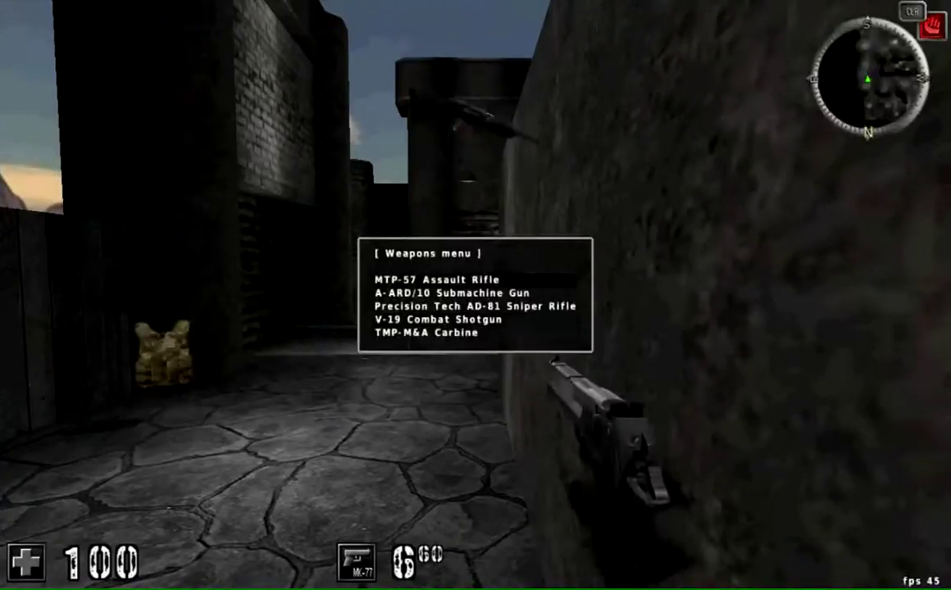
key(Return)
Run the /suicide command in the game console.
text(t)
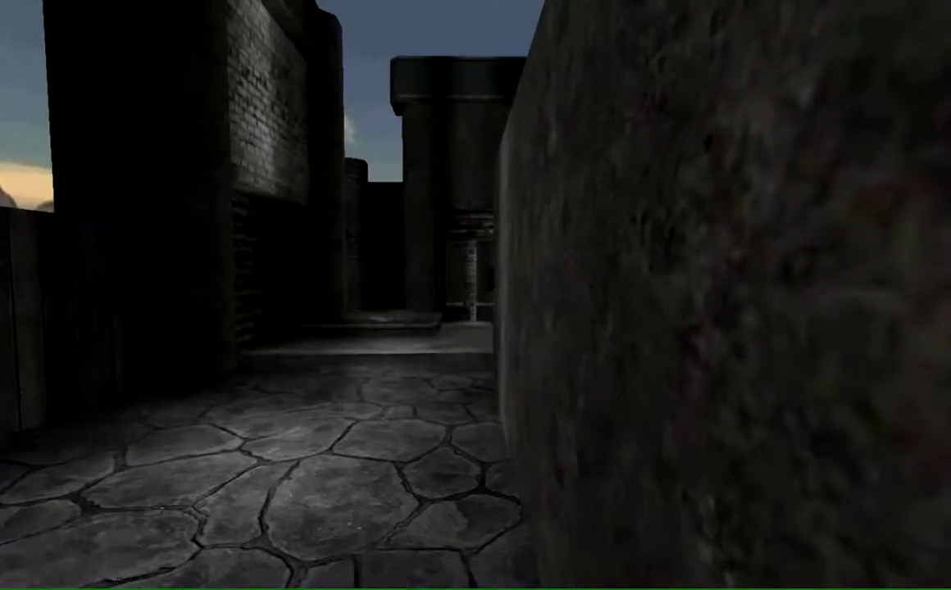
text(/suicide)
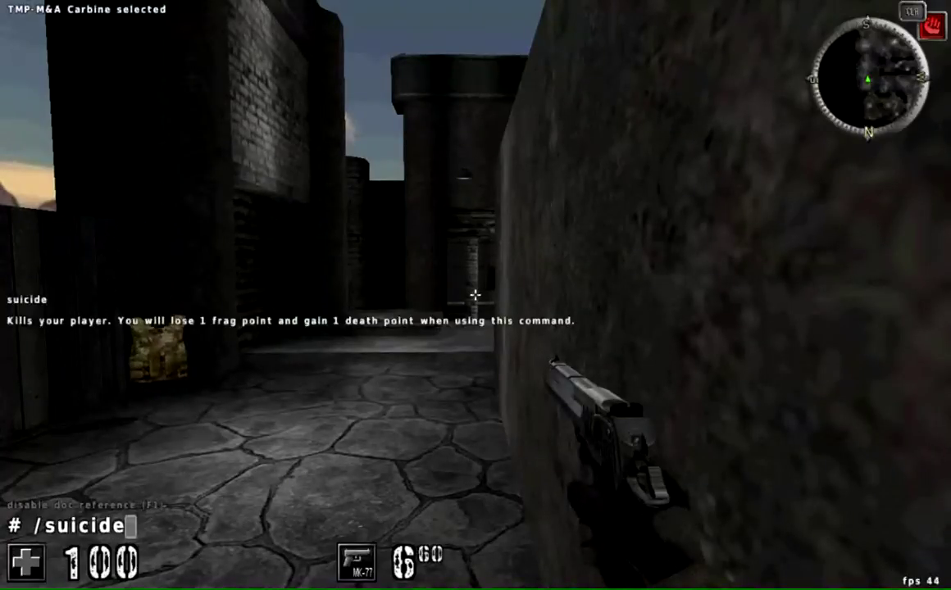
key(Return)
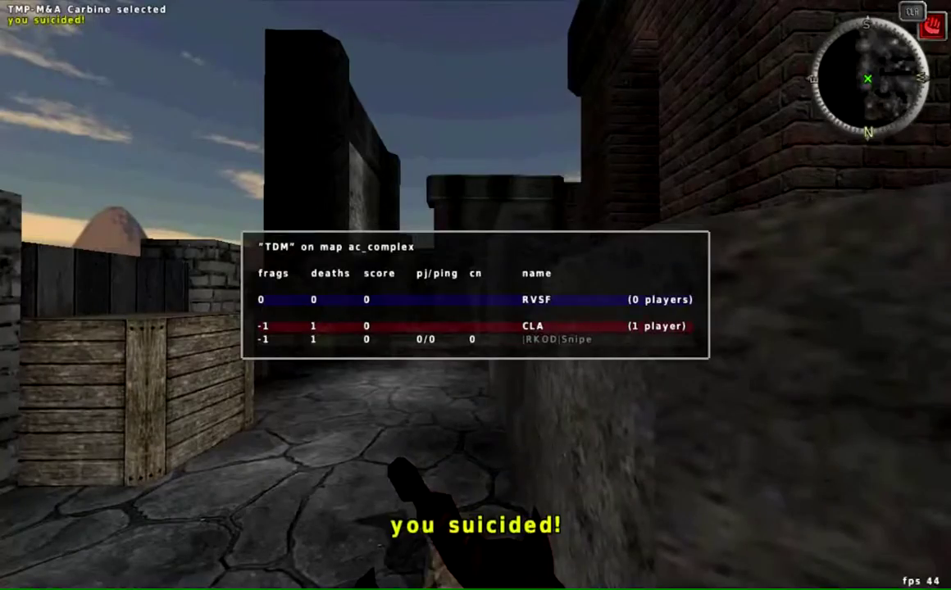
Respawn with the carbine and walk out into the courtyard to check its new skin.
click(475, 295)
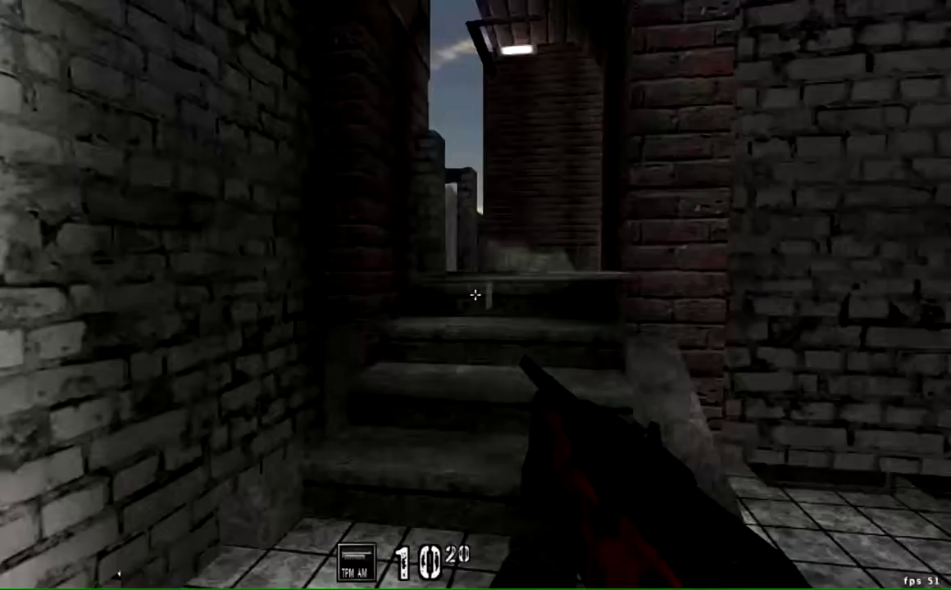
key(w)
key(w)
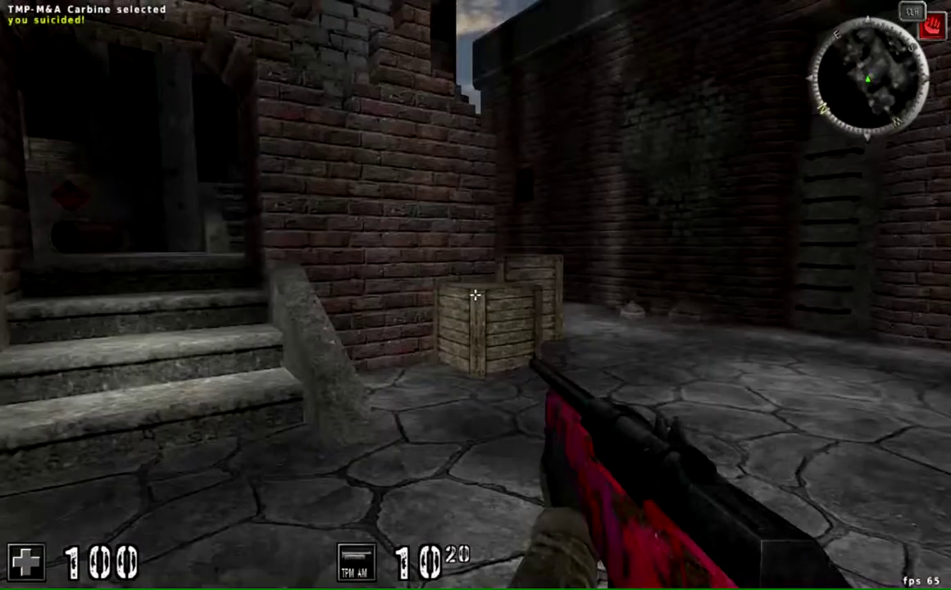
Walk through the alleys and courtyard with the carbine, firing a few rounds to check its modded skin and sounds.
key(w)
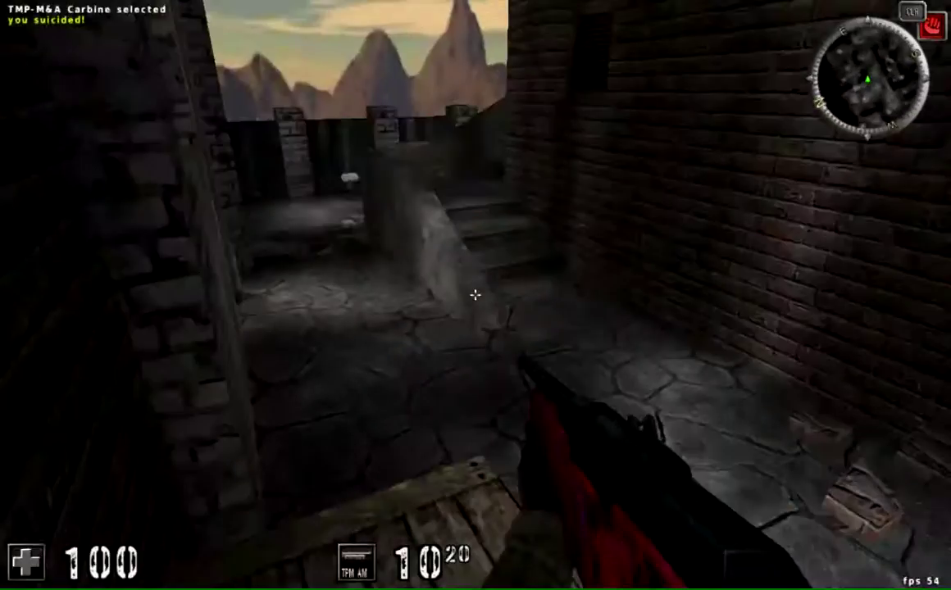
key(w)
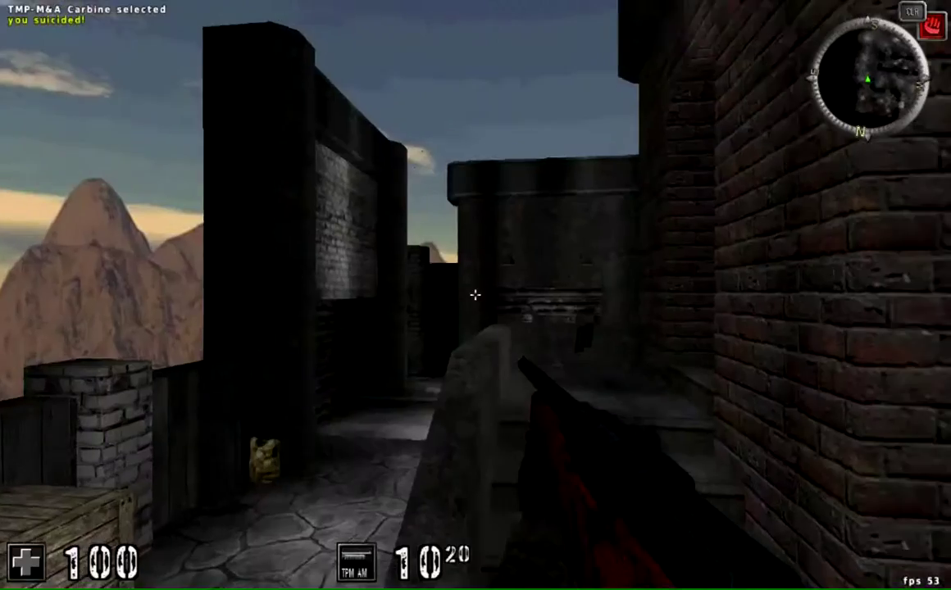
key(w)
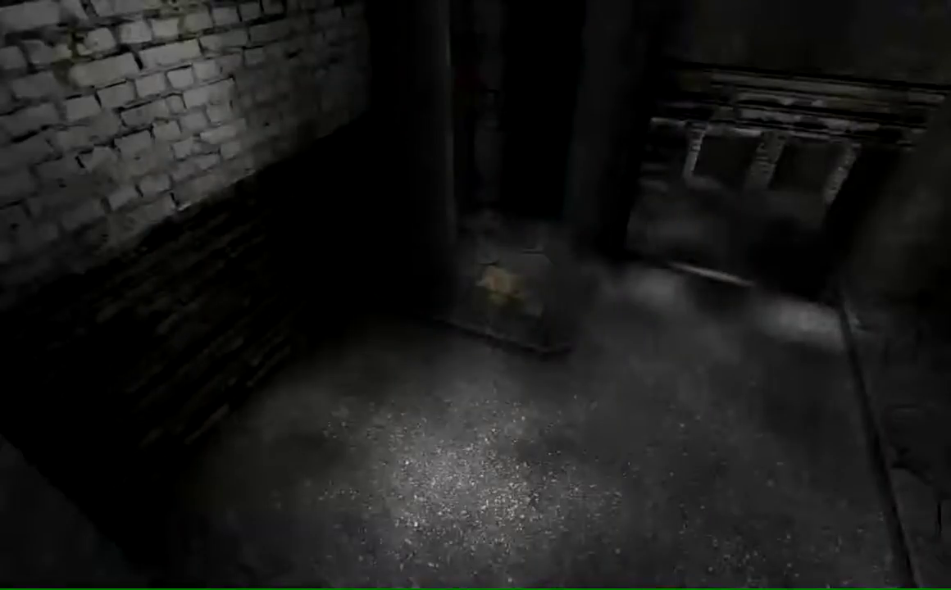
key(2)
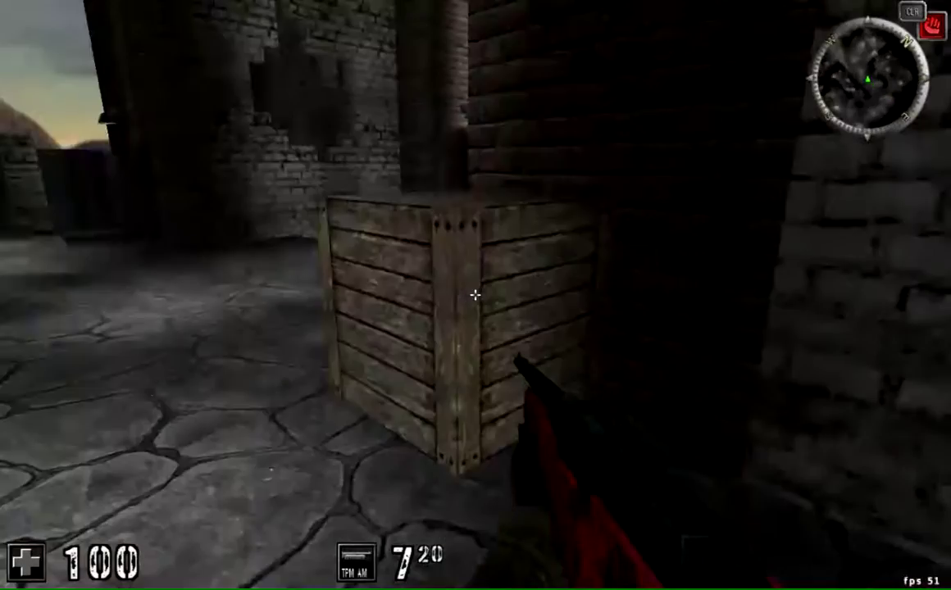
key(w)
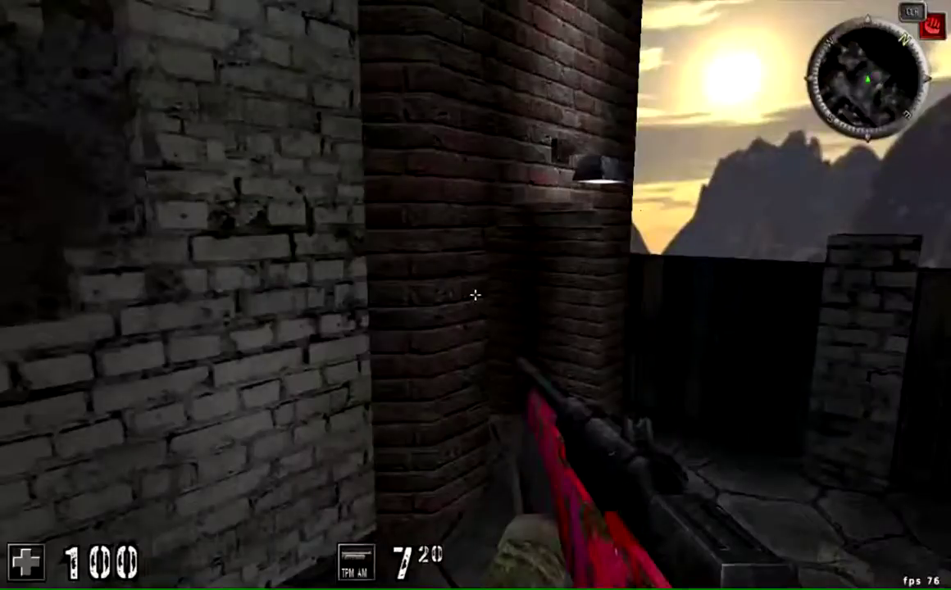
Switch from the carbine to the MK-77 pistol while walking toward the stone steps to compare both modded weapons.
key(2)
key(w)
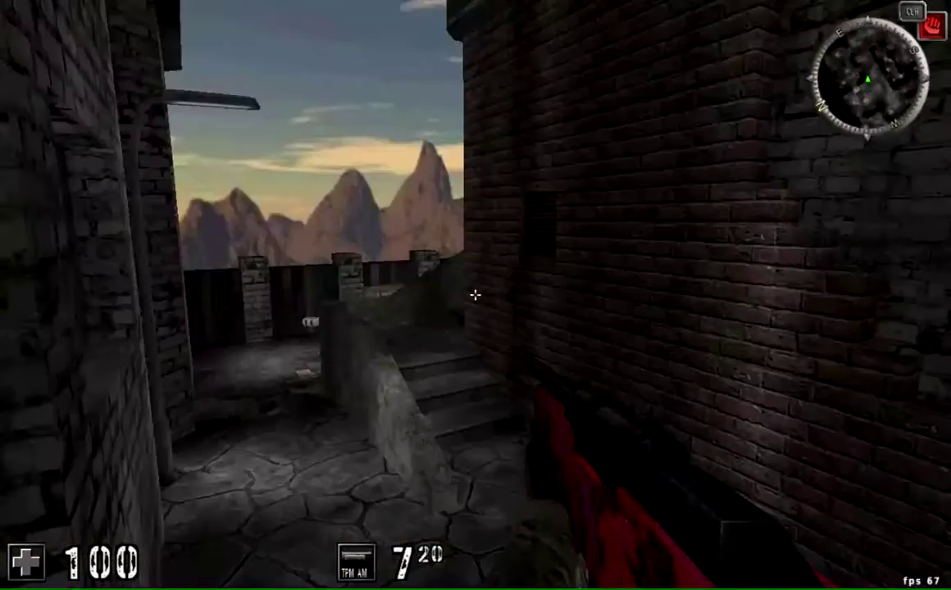
key(w)
key(2)
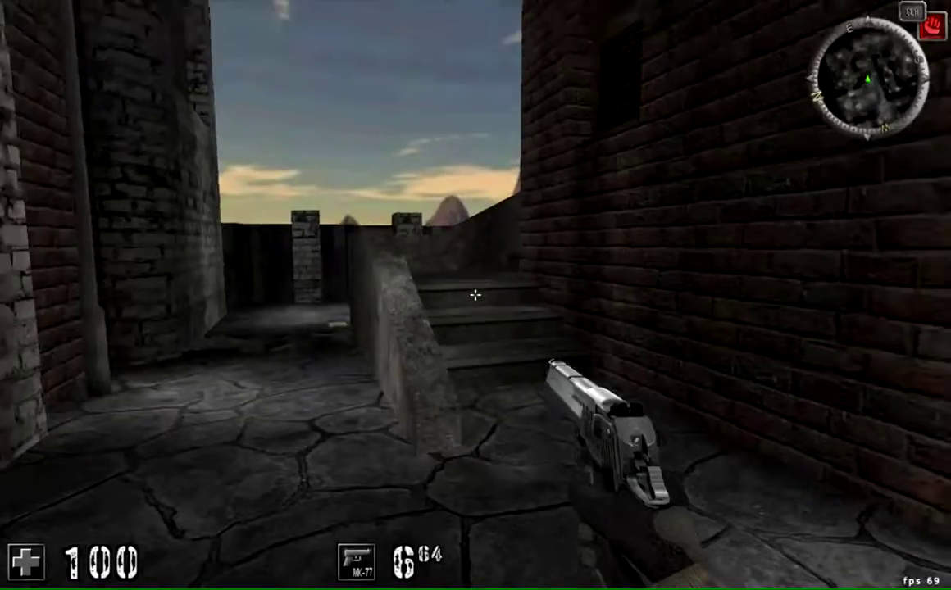
Leave the game for WavePad Sound Editor and stop the running audio recording.
key(Escape)
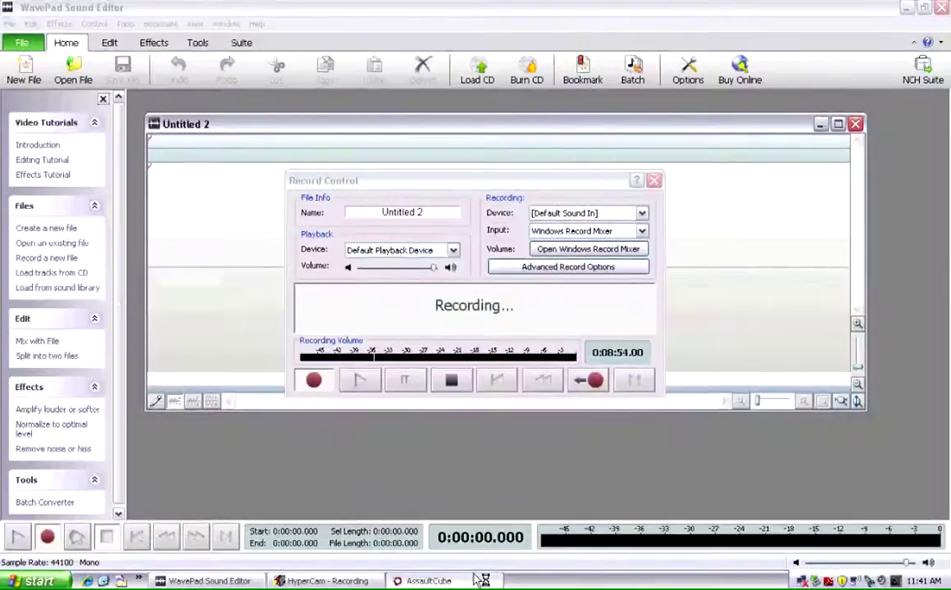
click(452, 381)
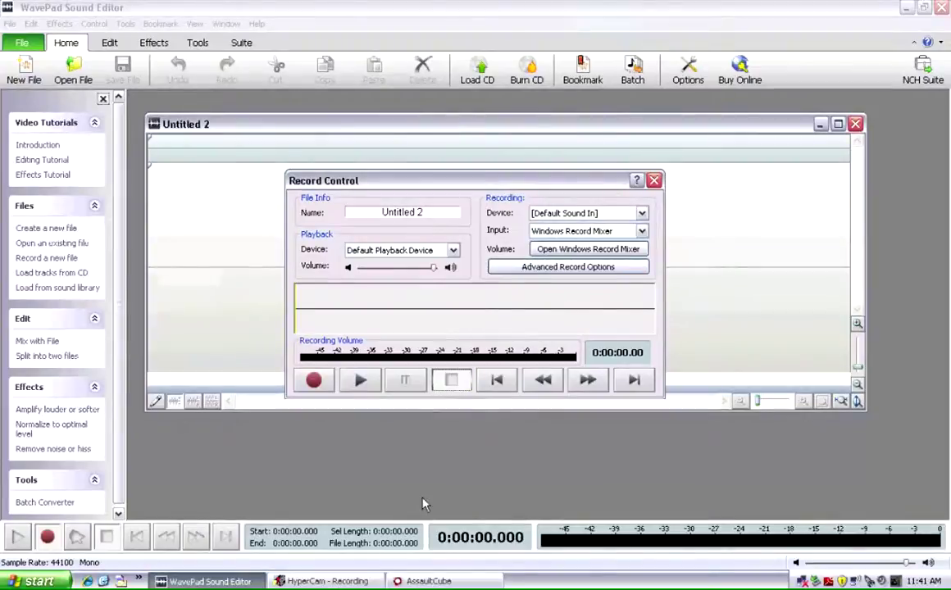